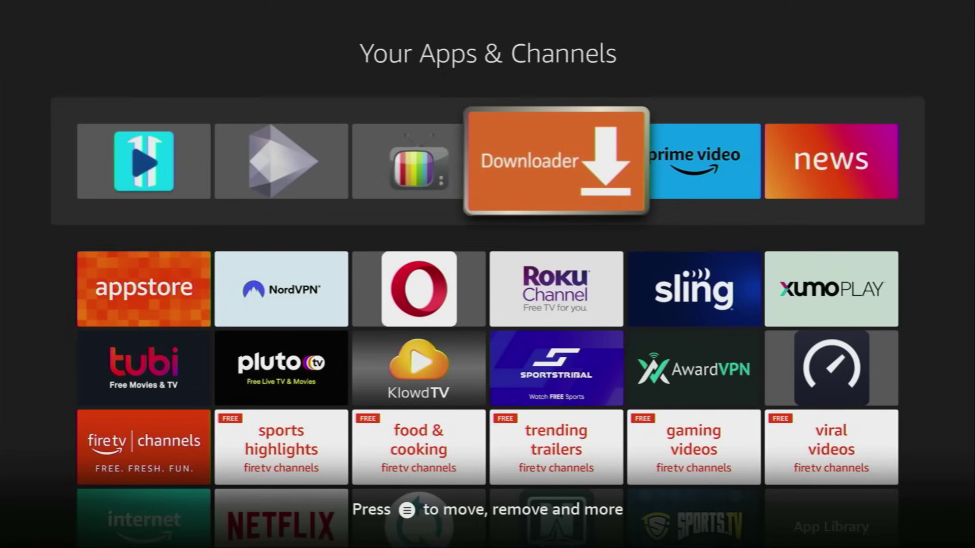
Step: Go to the home screen and open the text entry of the search page
key(Escape)
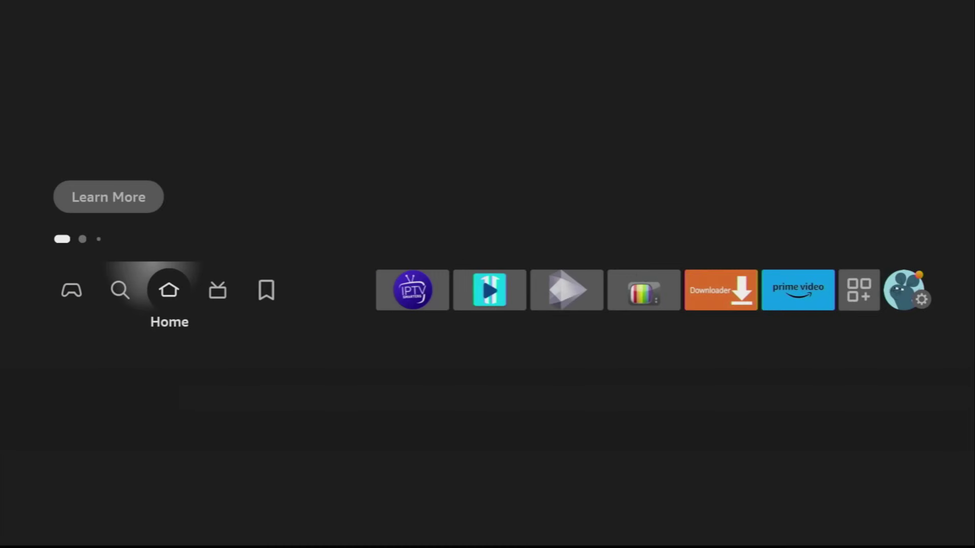
key(Left)
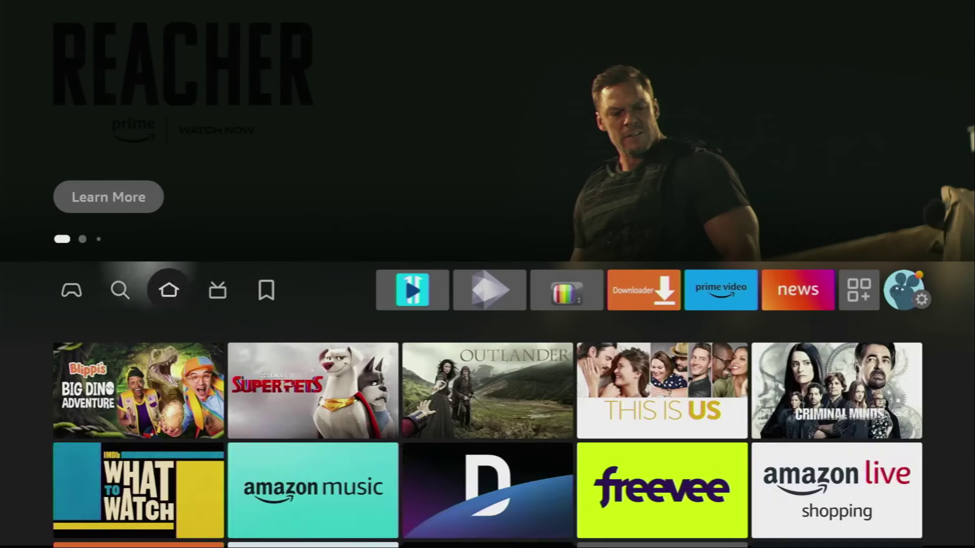
key(Down)
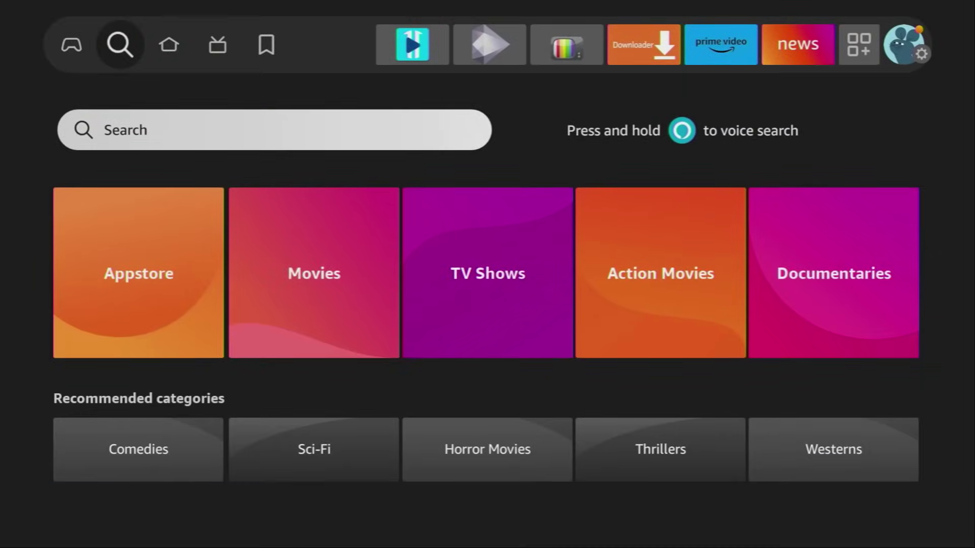
key(Return)
Step: Enter "Do" in the search and choose the Downloader suggestion
key(Right)
key(Right)
key(Right)
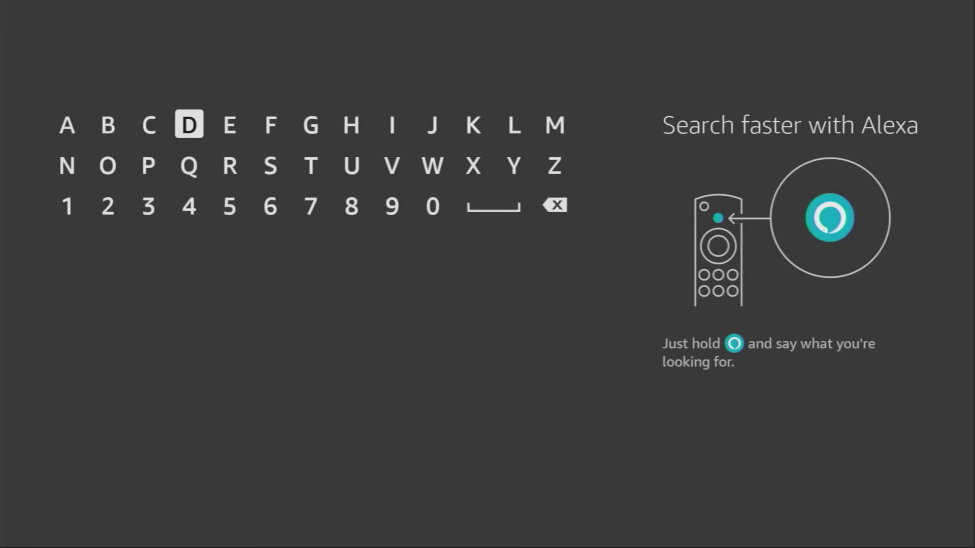
key(Return)
key(Down)
key(Left)
key(Left)
key(Return)
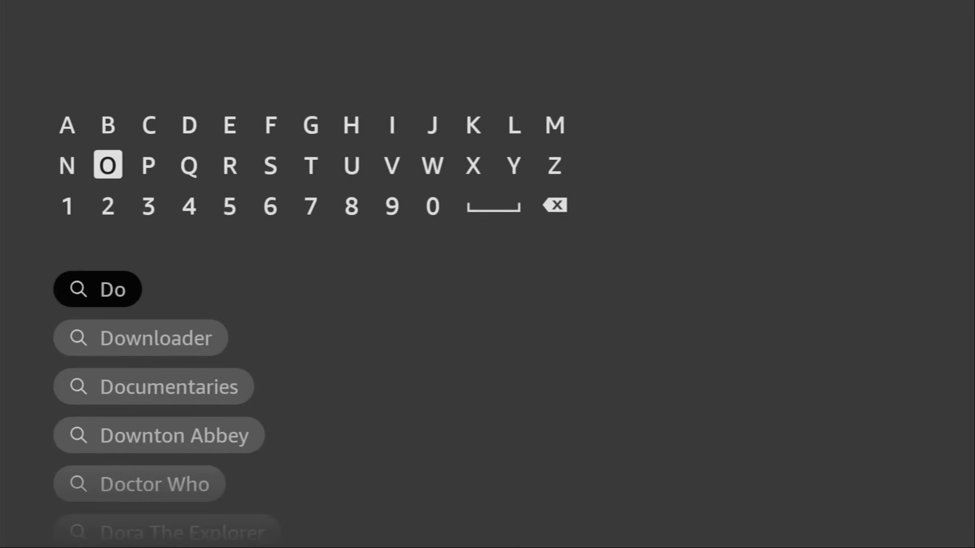
key(Down)
key(Down)
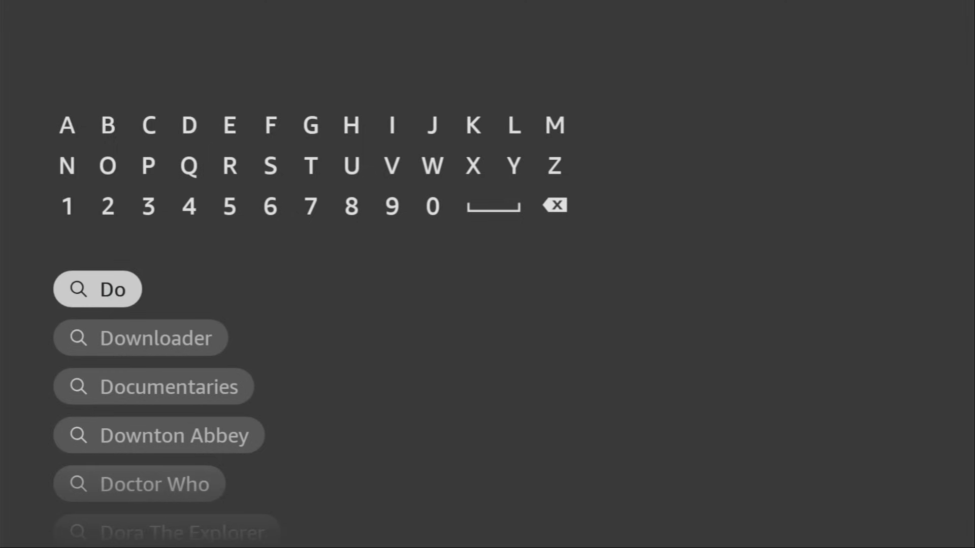
key(Down)
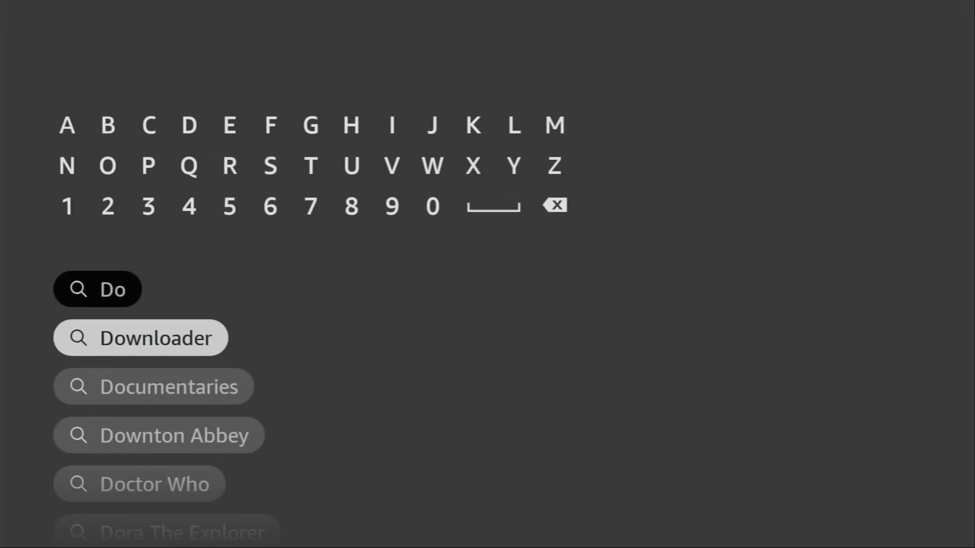
key(Return)
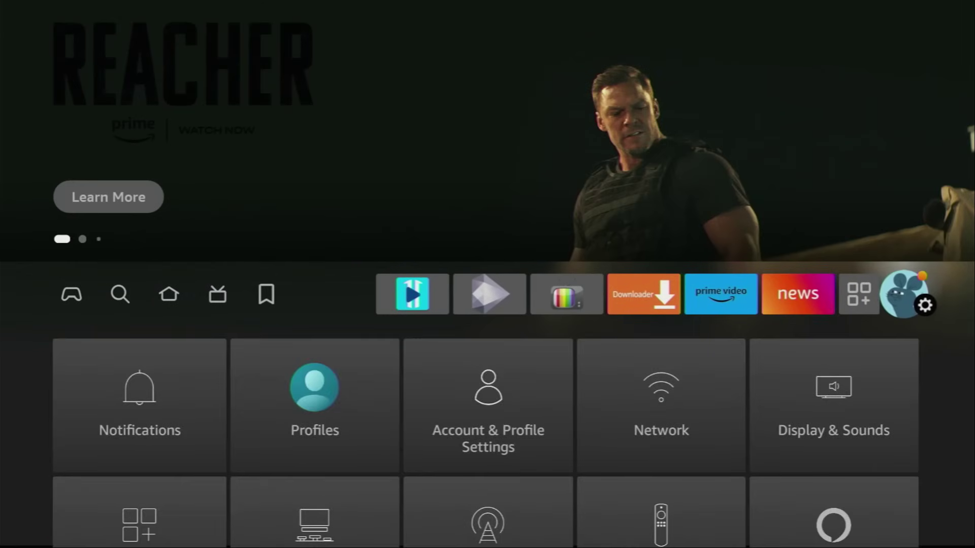
Step: Open the My Fire TV section of the device settings
key(Down)
key(Down)
key(Down)
key(Right)
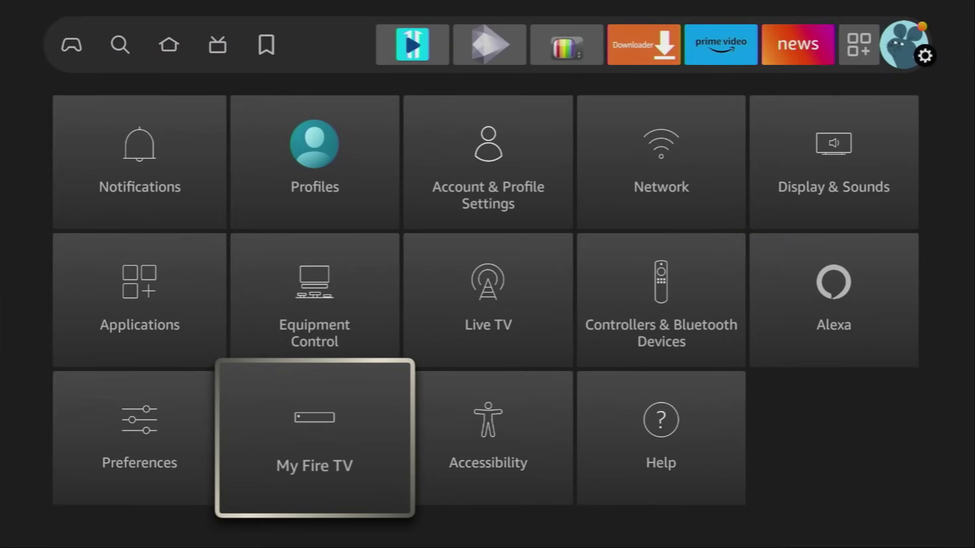
key(Return)
Step: Open the About section and select the Fire TV Stick entry repeatedly to unlock the developer options
key(Down)
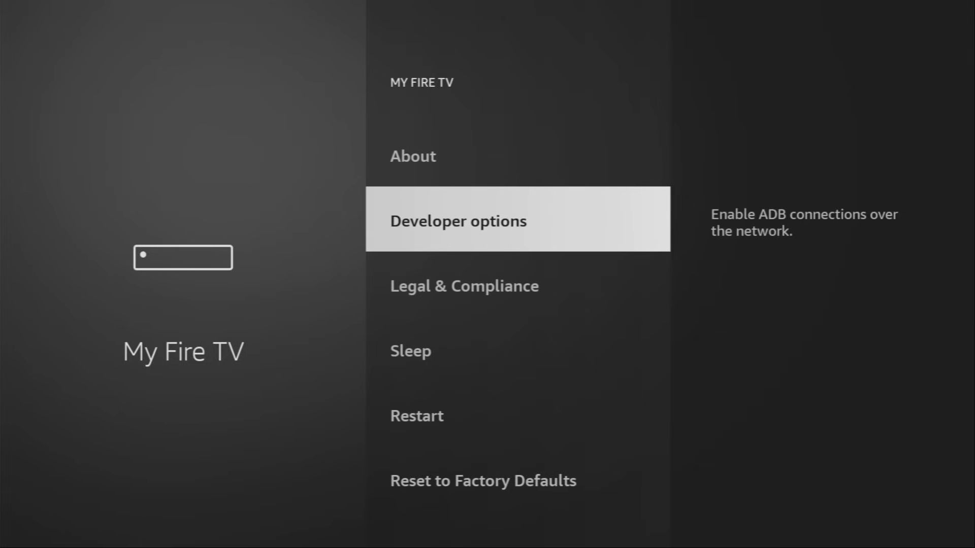
key(Up)
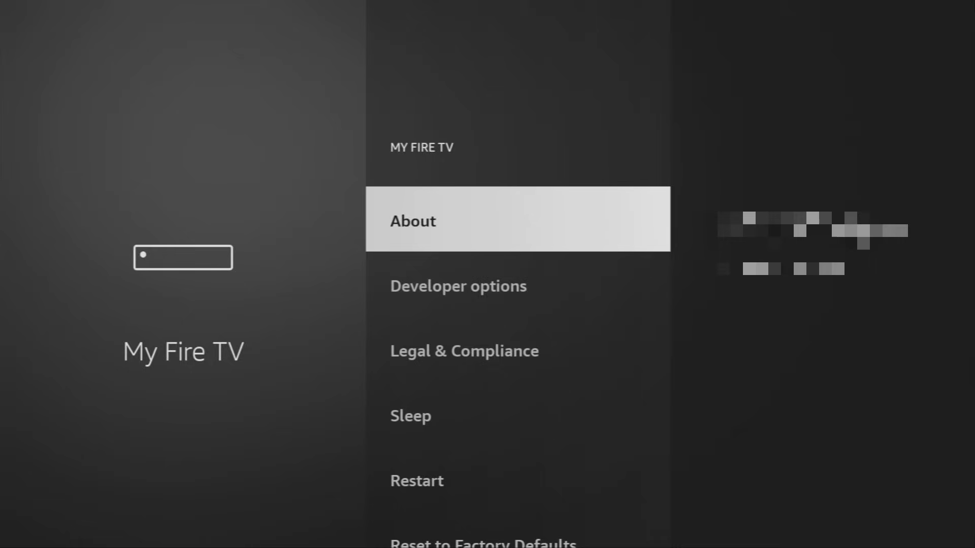
key(Return)
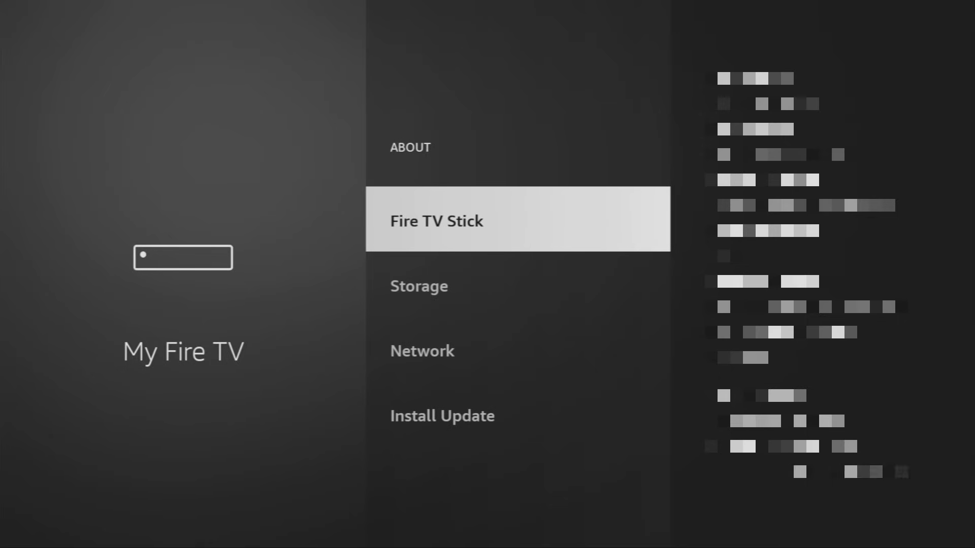
key(Return)
key(Return)
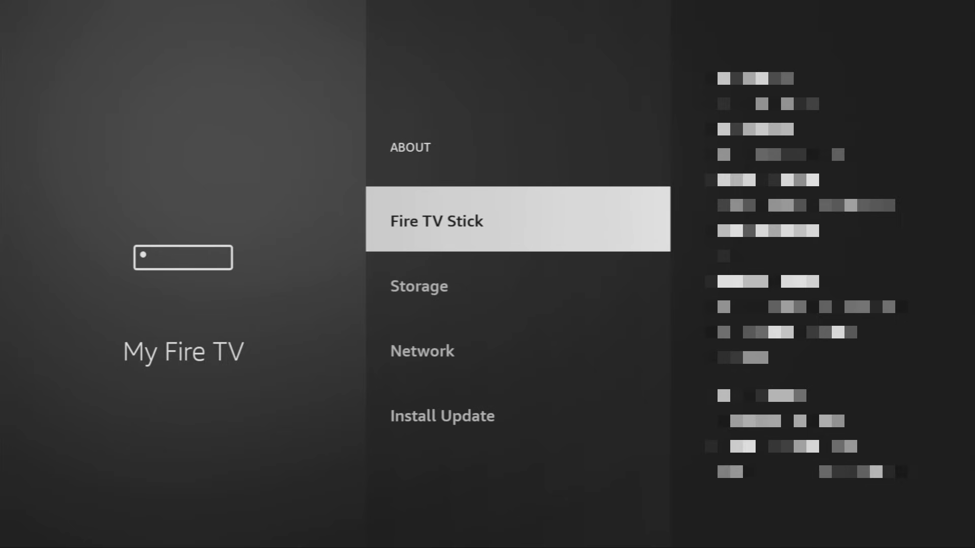
Step: Go back to My Fire TV and open Install unknown apps within the developer options
key(Escape)
key(Down)
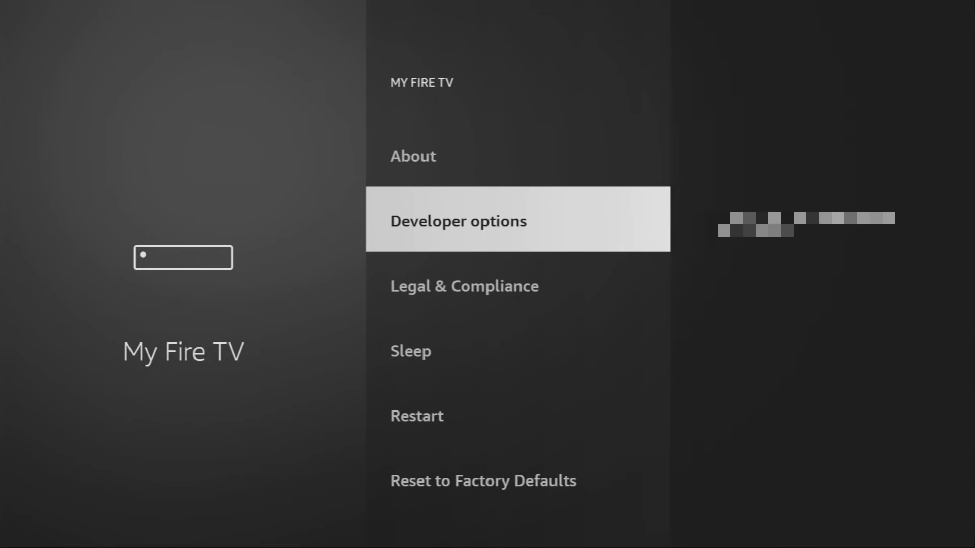
key(Return)
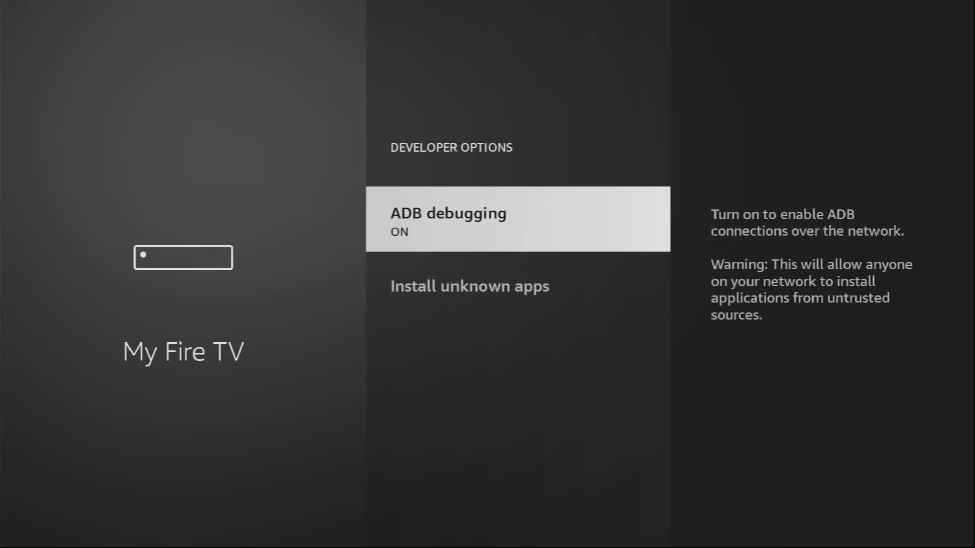
key(Down)
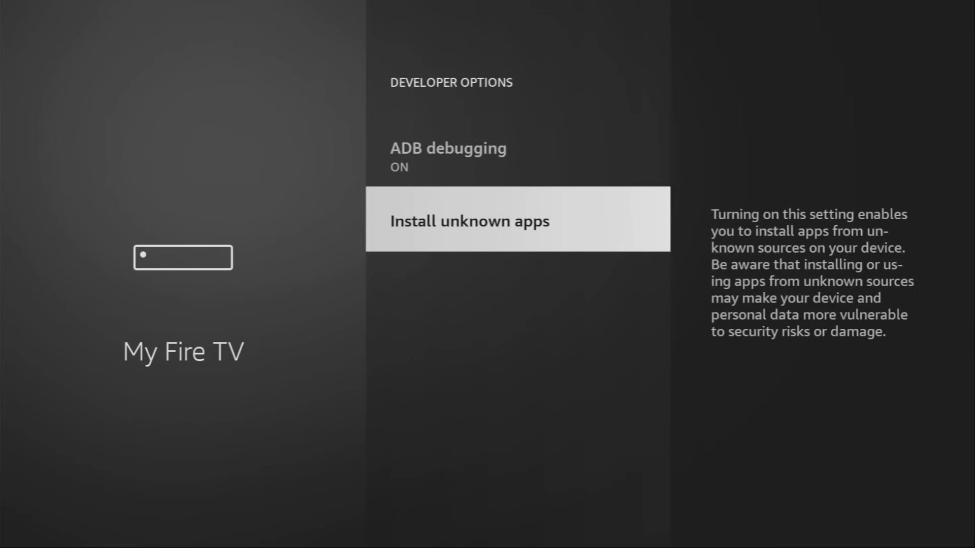
key(Return)
Step: Make sure Downloader is set to ON for installing unknown apps, and return to the home screen
key(Down)
key(Down)
key(Down)
key(Down)
key(Down)
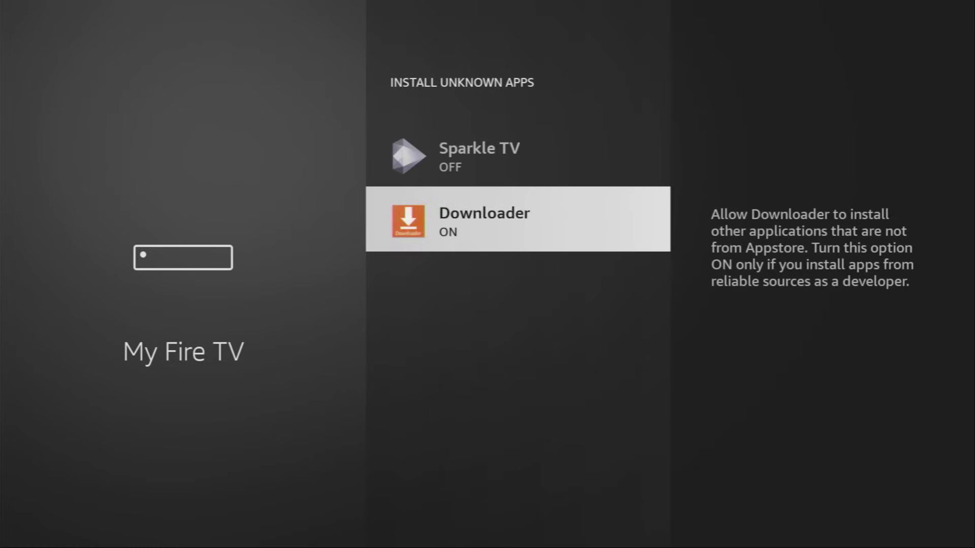
key(Return)
key(Home)
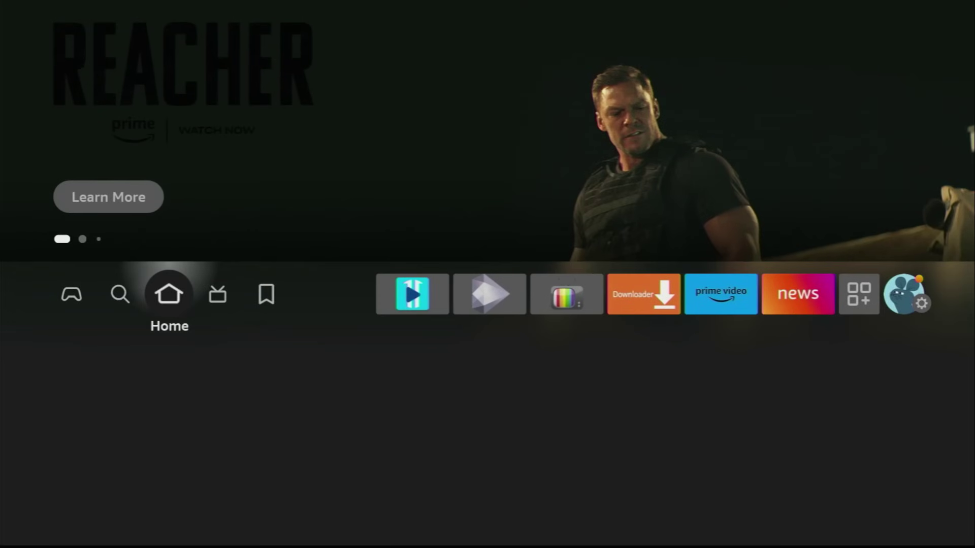
Step: Open NordVPN from the Your Apps & Channels page
key(Right)
key(Down)
key(Right)
key(Right)
key(Right)
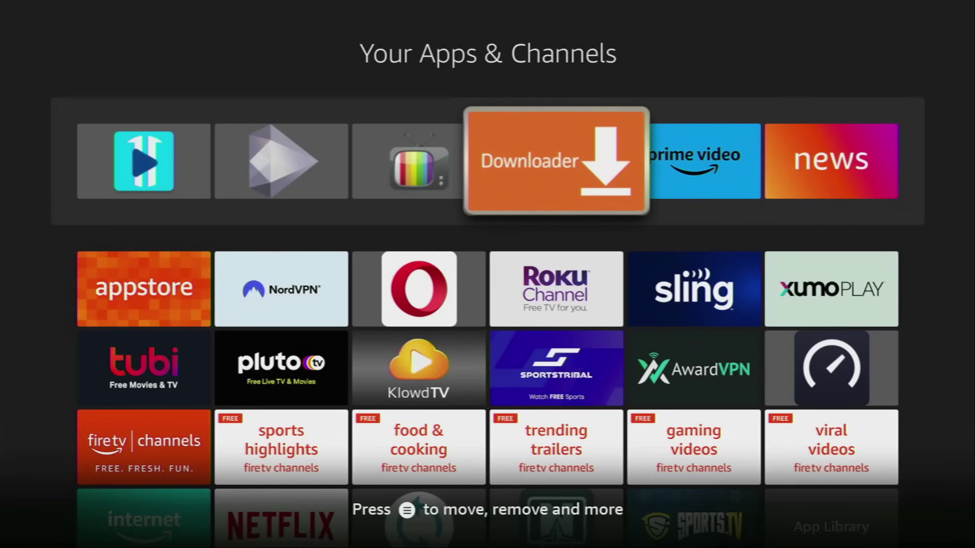
key(Down)
key(Left)
key(Left)
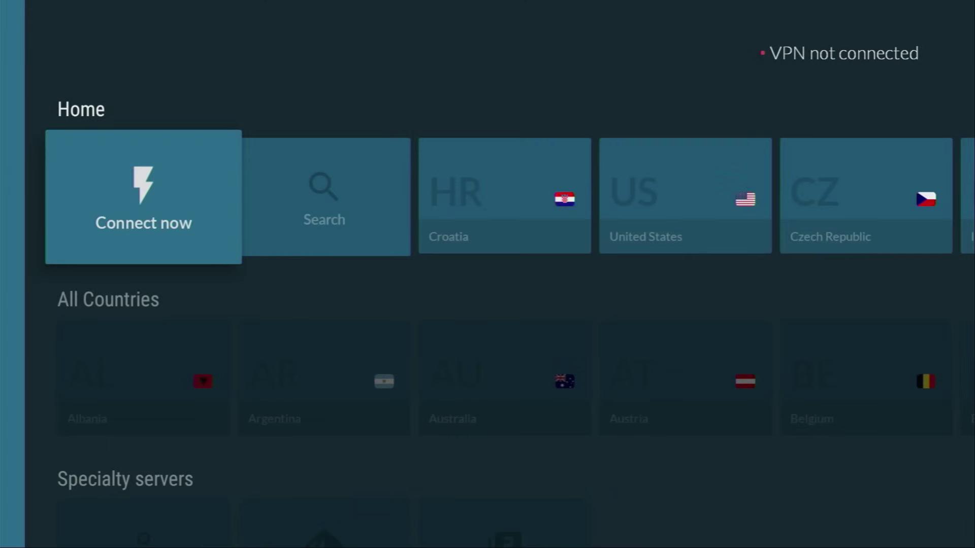
Step: Connect the VPN to the United States server
key(Right)
key(Right)
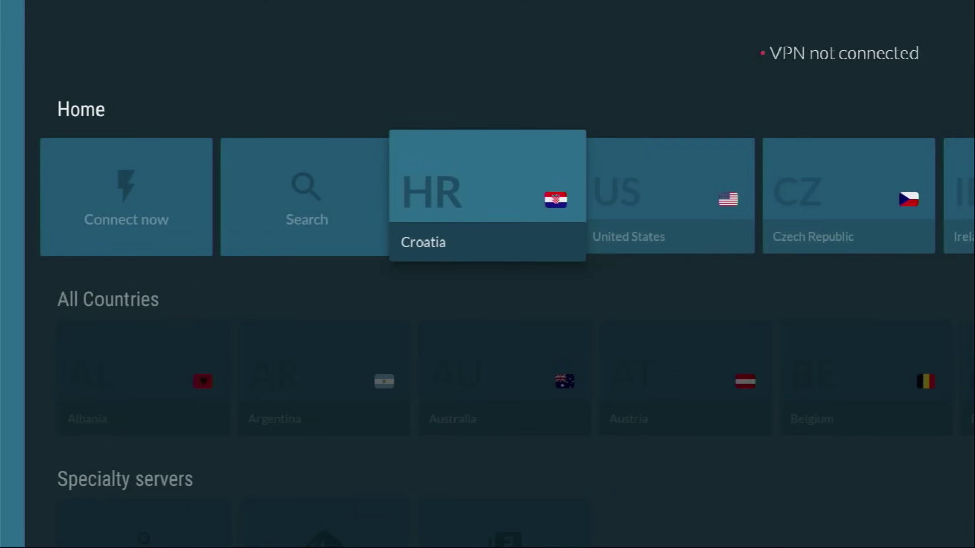
key(Right)
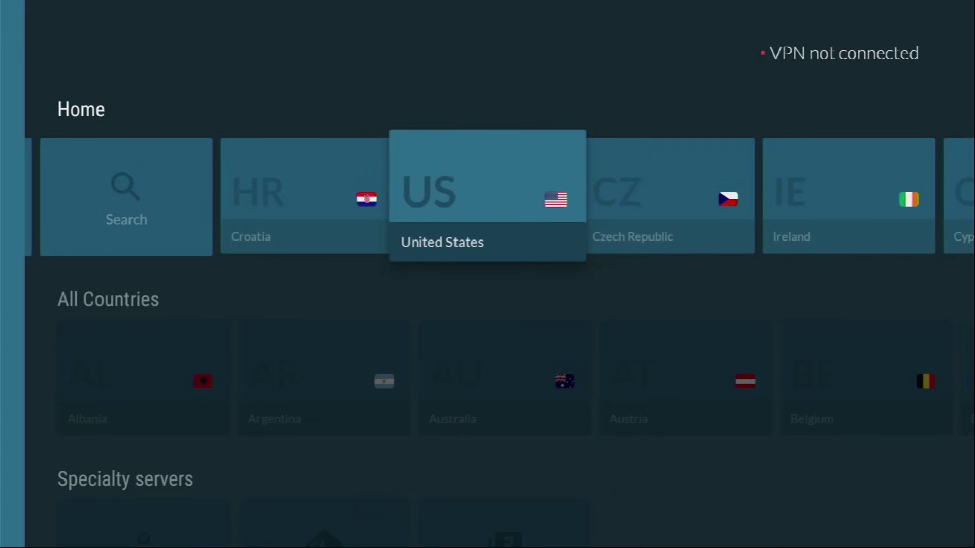
key(Return)
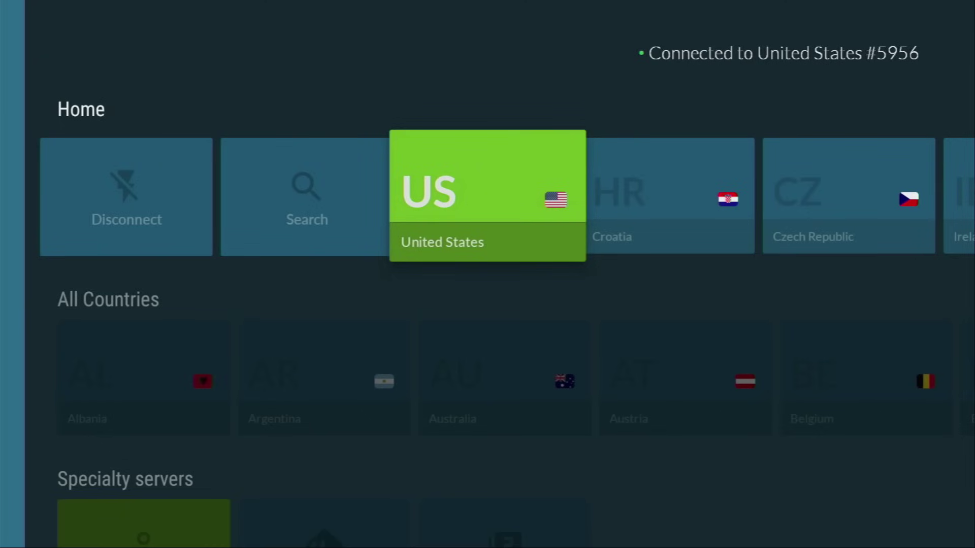
Step: Browse the VPN server locations in the Home row and the All Countries row
key(Right)
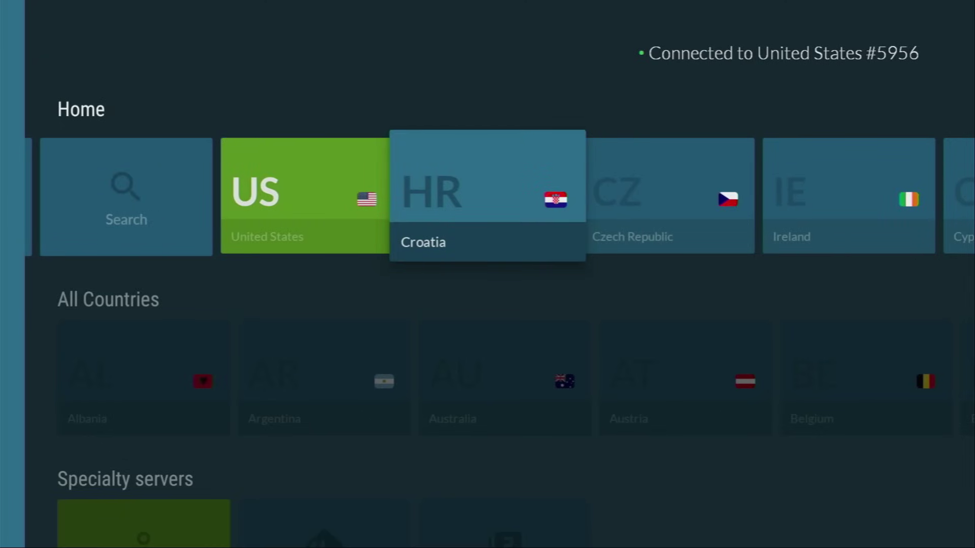
key(Right)
key(Right)
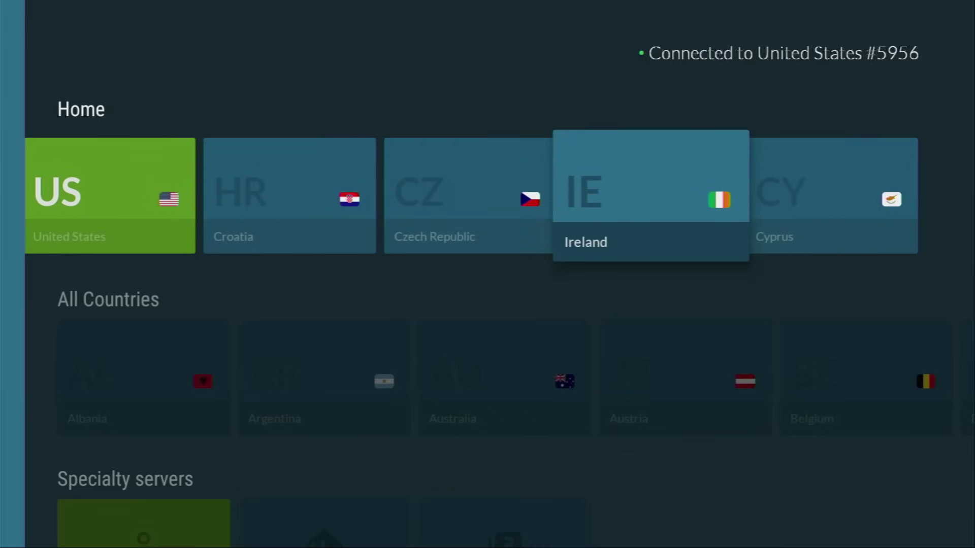
key(Down)
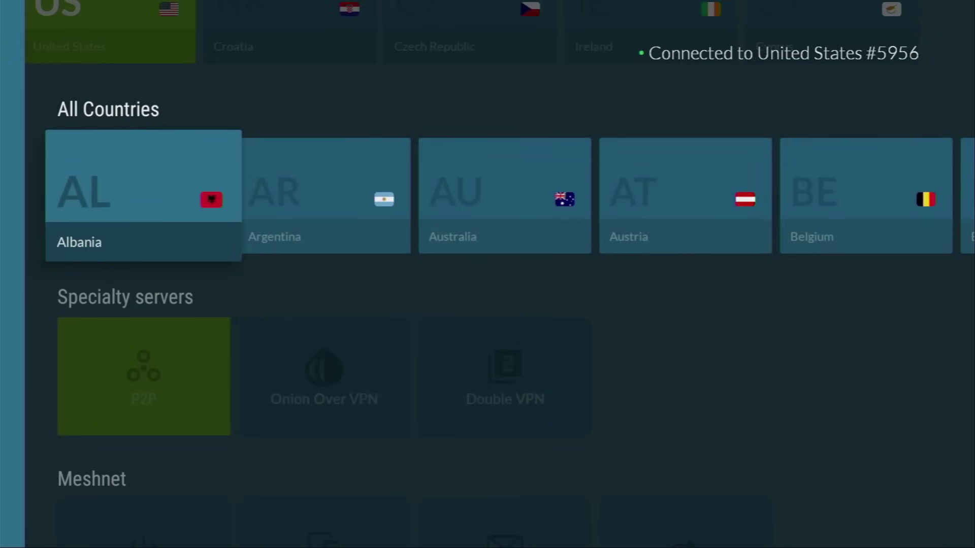
key(Right)
key(Right)
key(Right)
key(Right)
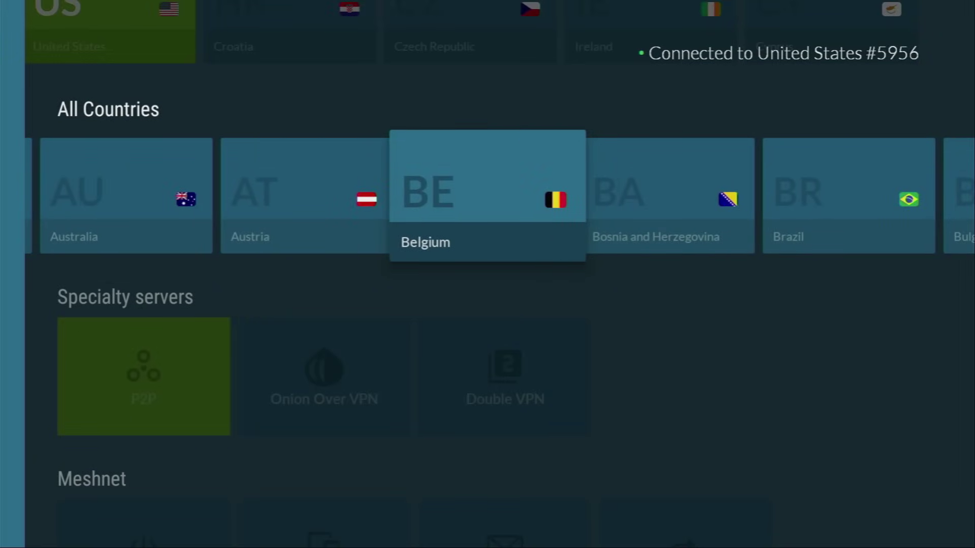
key(Right)
key(Right)
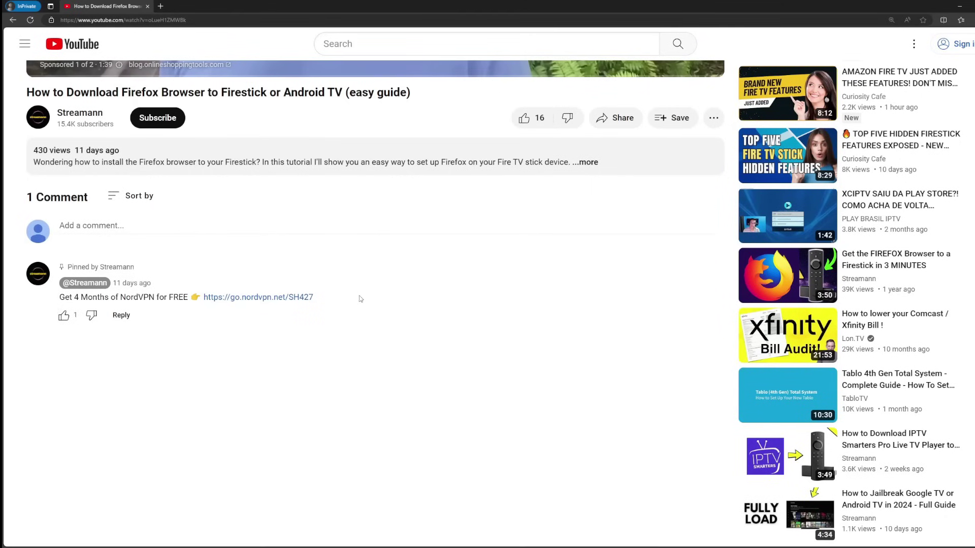
Step: Switch to the YouTube page and highlight the NordVPN offer link in the pinned comment
drag(361, 300, 202, 298)
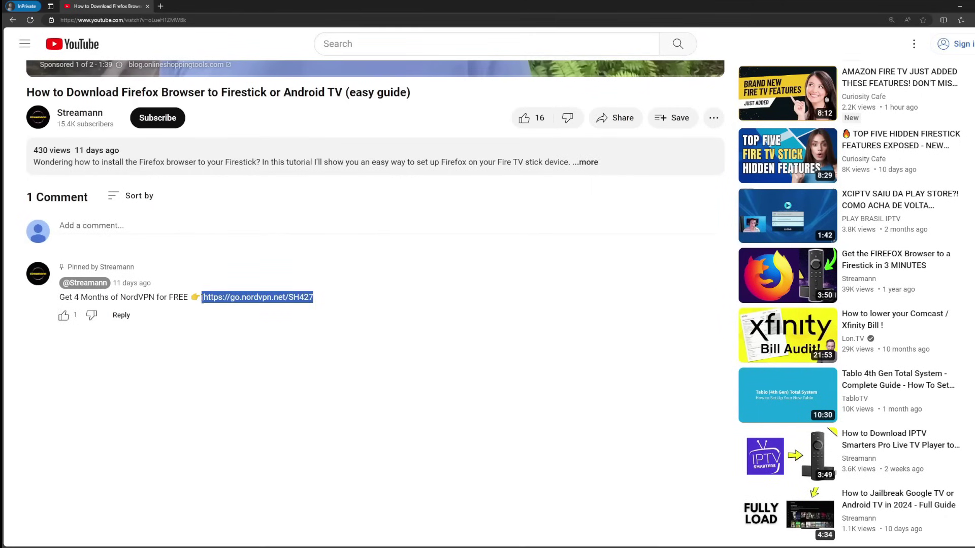
click(261, 298)
drag(413, 187, 452, 211)
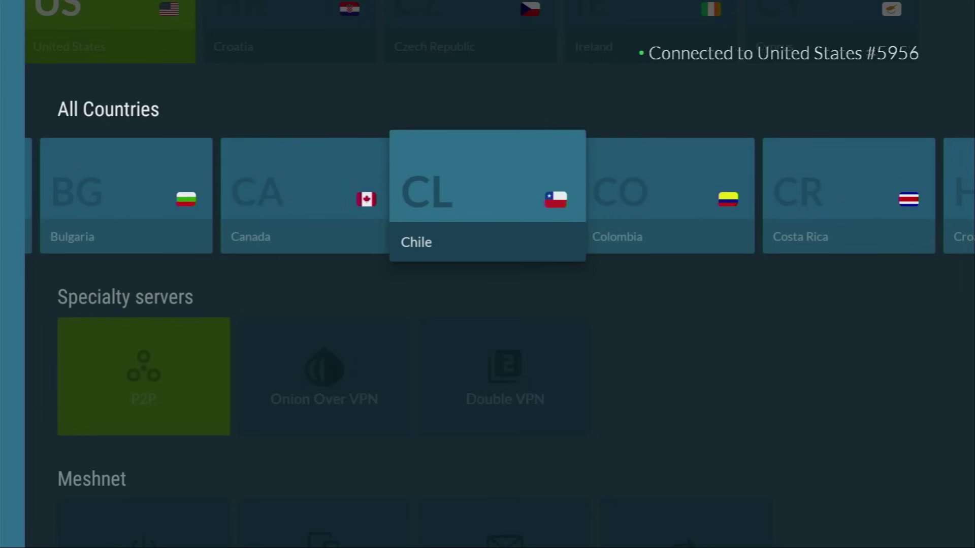
Step: Leave the VPN app and launch Downloader from the Fire TV home screen
key(Up)
key(Left)
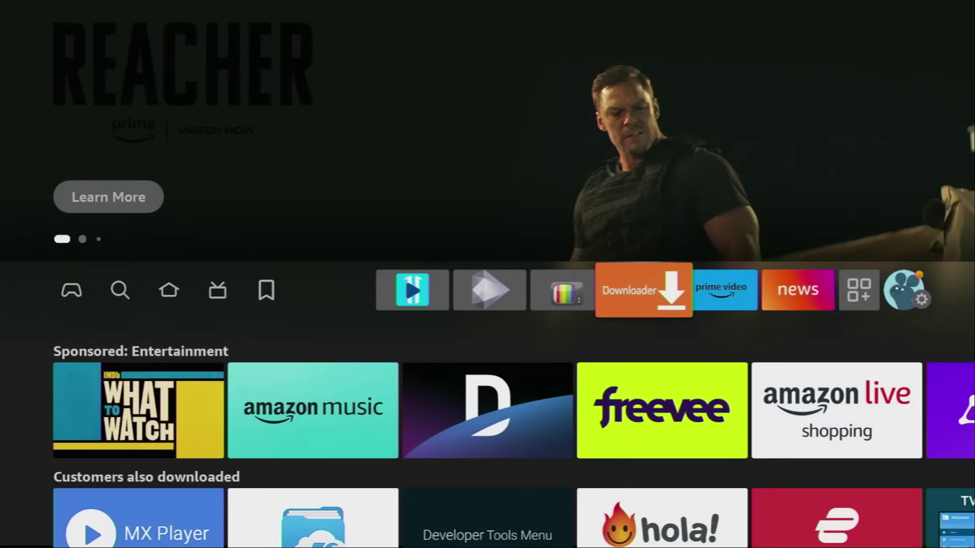
key(Return)
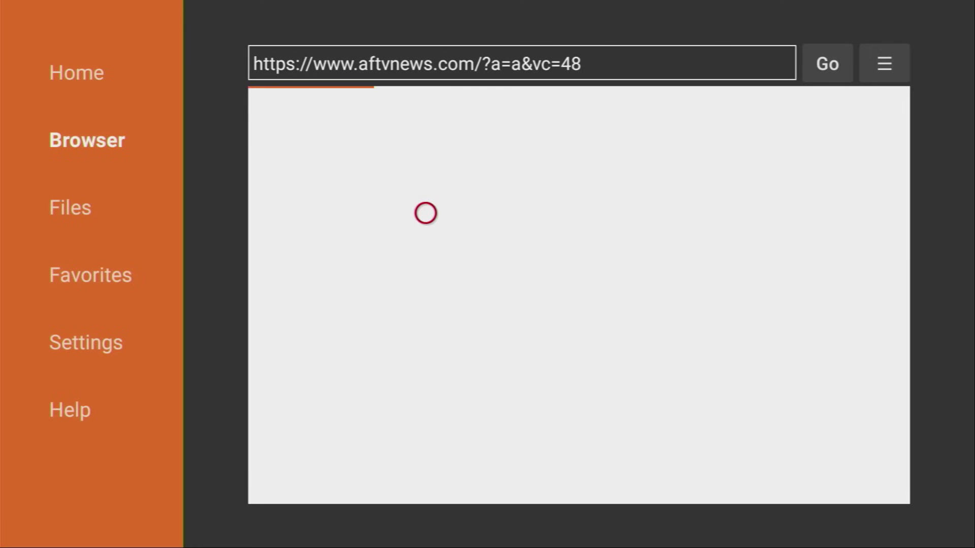
Step: Load iptvsmarters.com in the browser using the address field on Downloader's Home page
key(Left)
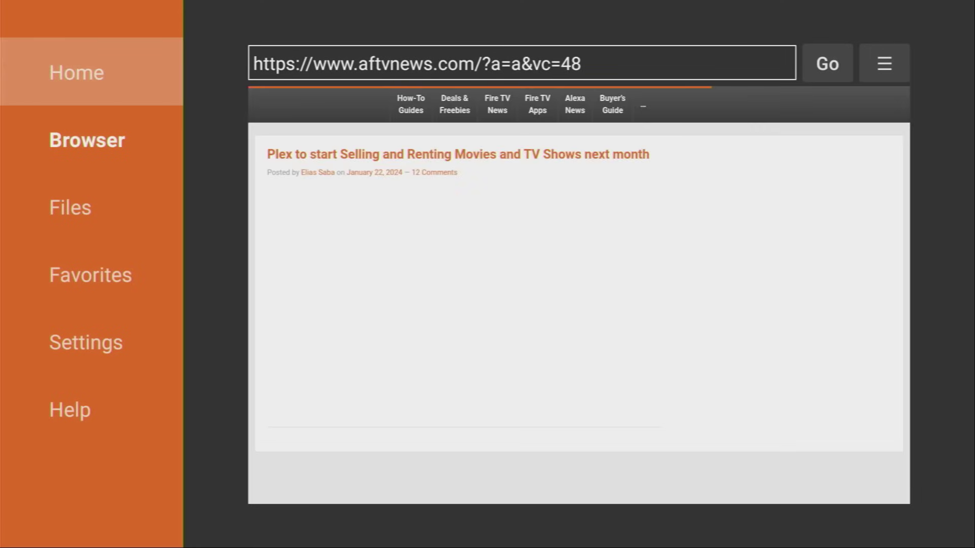
key(Return)
key(Up)
key(Return)
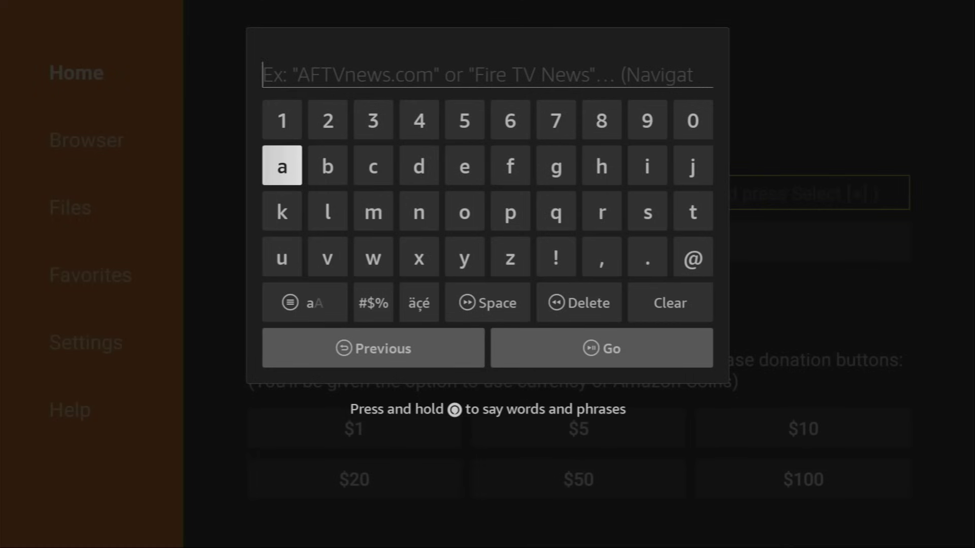
key(Right)
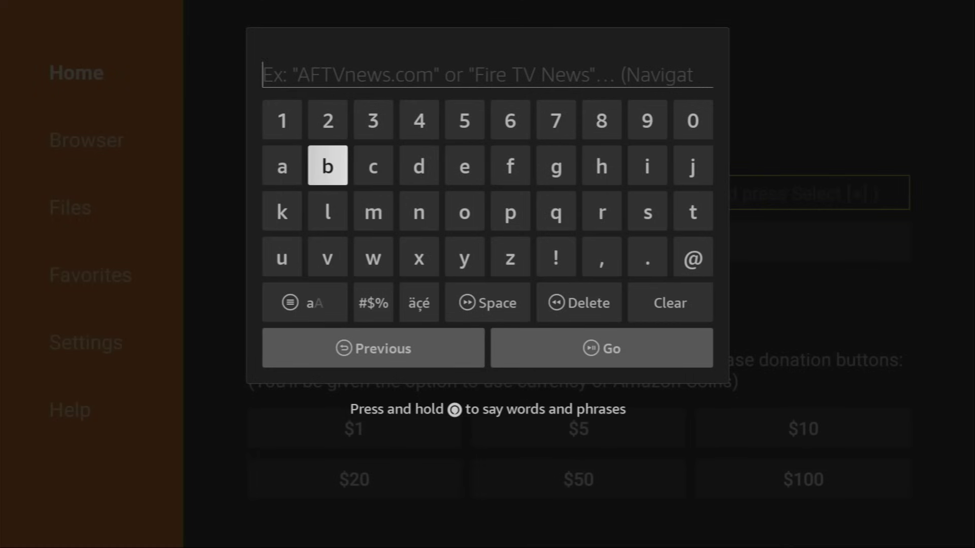
text(iptvsmarters.com)
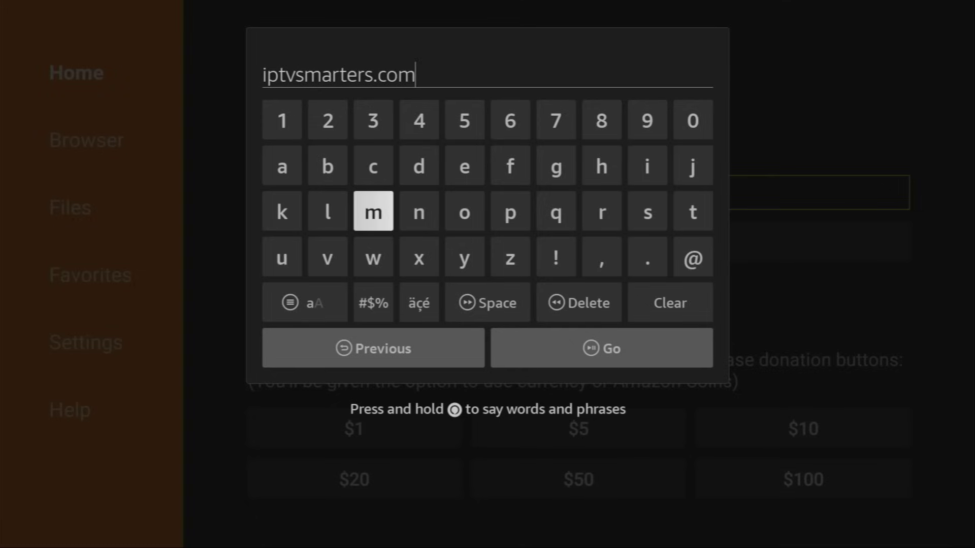
key(Down)
key(Down)
key(Down)
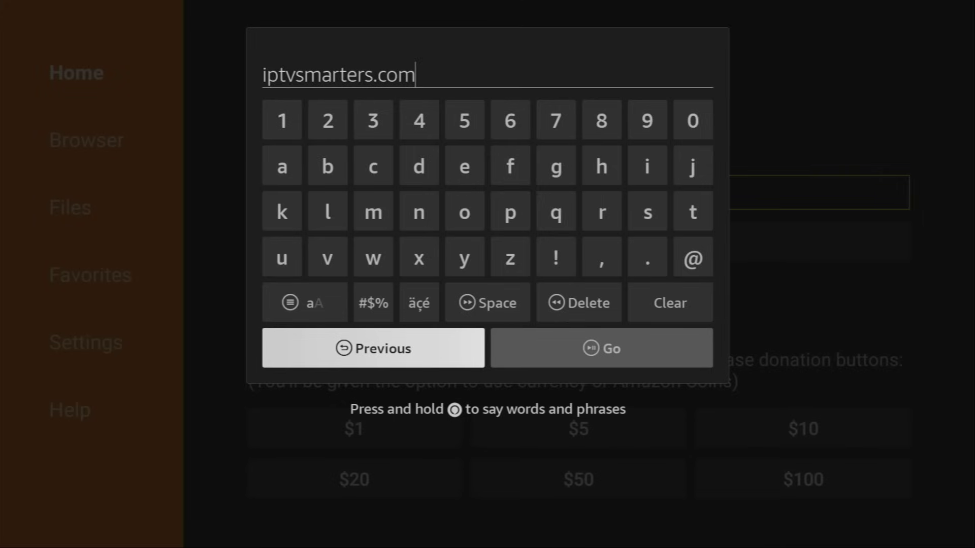
key(Right)
key(Return)
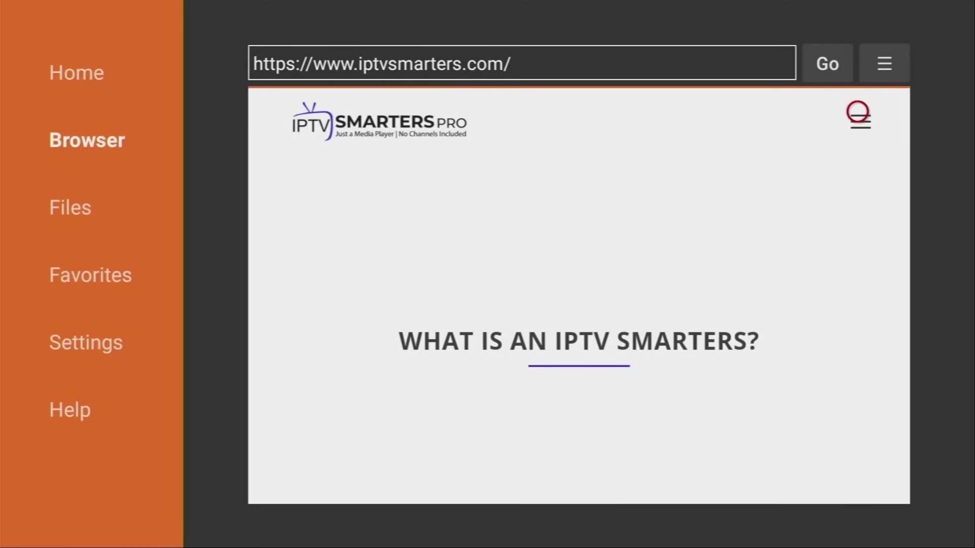
Step: Download the .APK file of the new IPTV Smarters Pro 2023 version 4.0 from the site's Downloads section
click(858, 112)
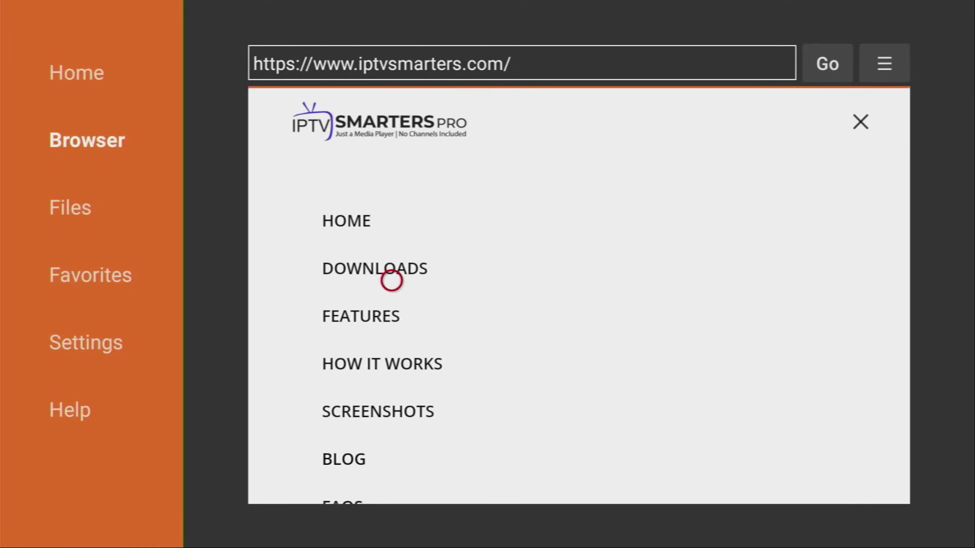
click(392, 281)
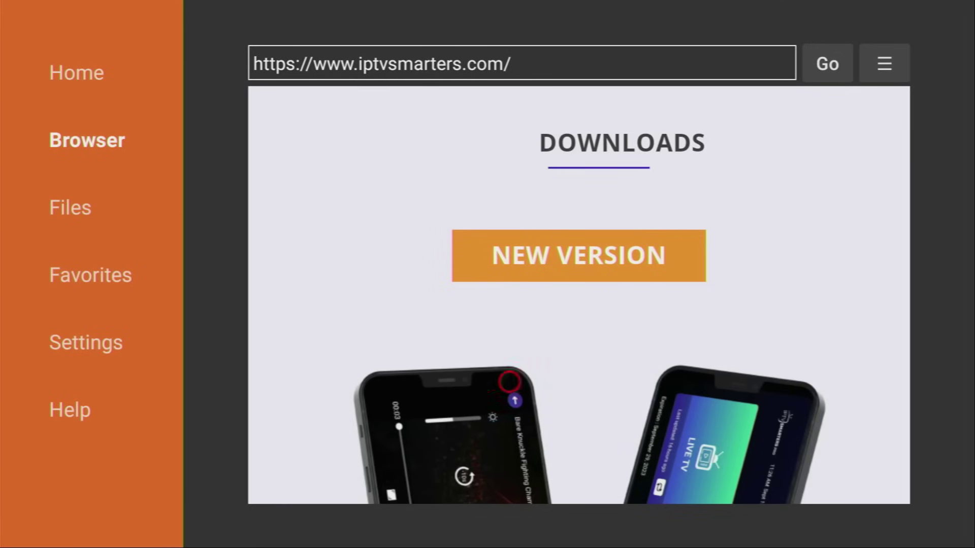
scroll(510, 384, down, 8)
scroll(510, 484, down, 6)
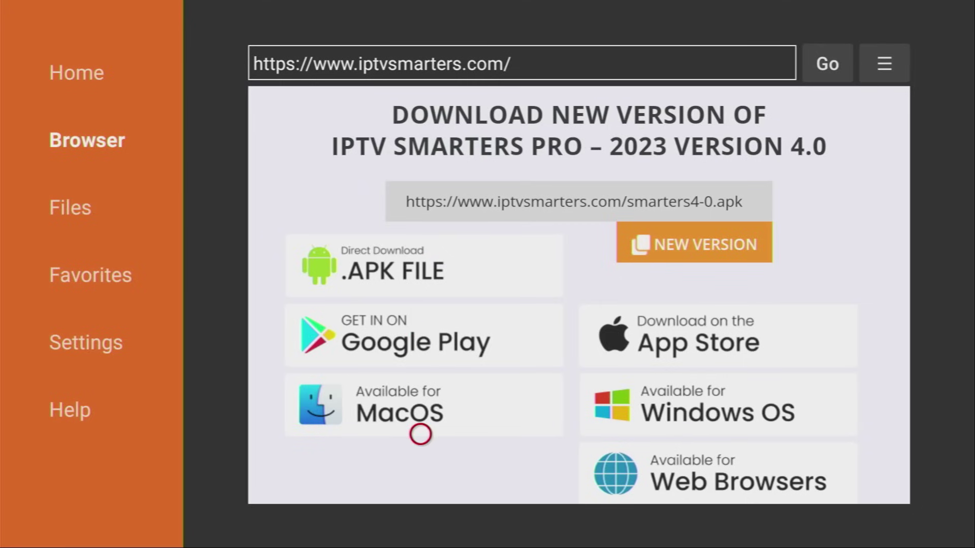
scroll(420, 433, down, 8)
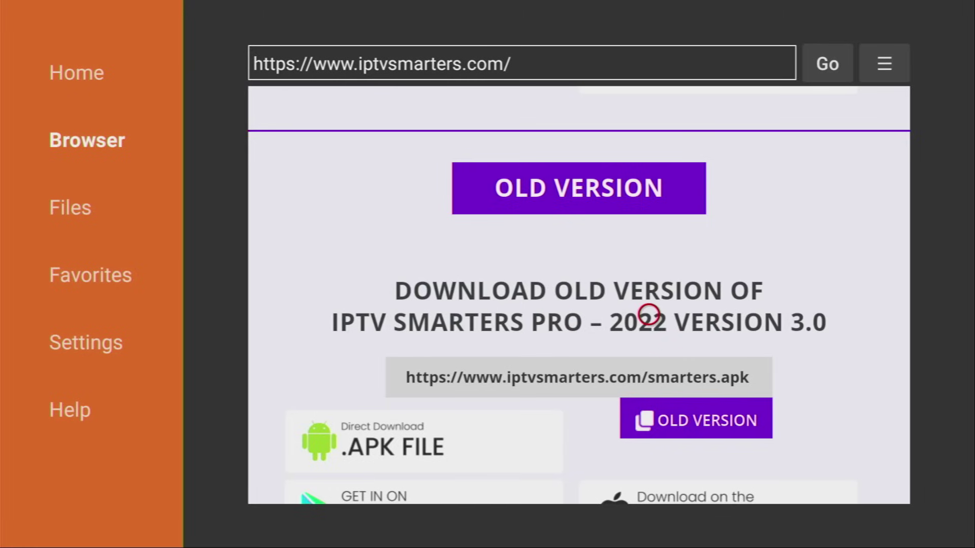
scroll(514, 114, up, 10)
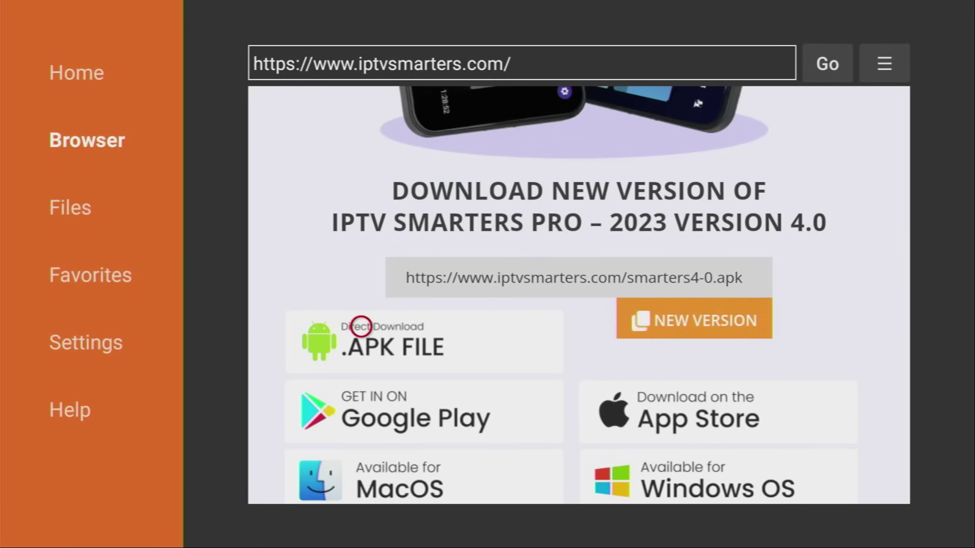
click(362, 327)
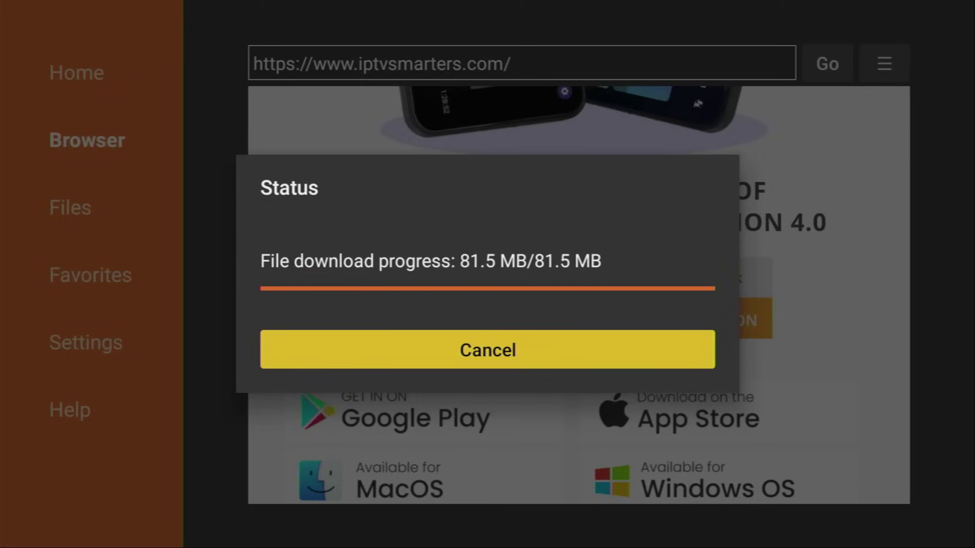
Step: Install IPTV Smarters Pro and close the installer without opening the app
key(Right)
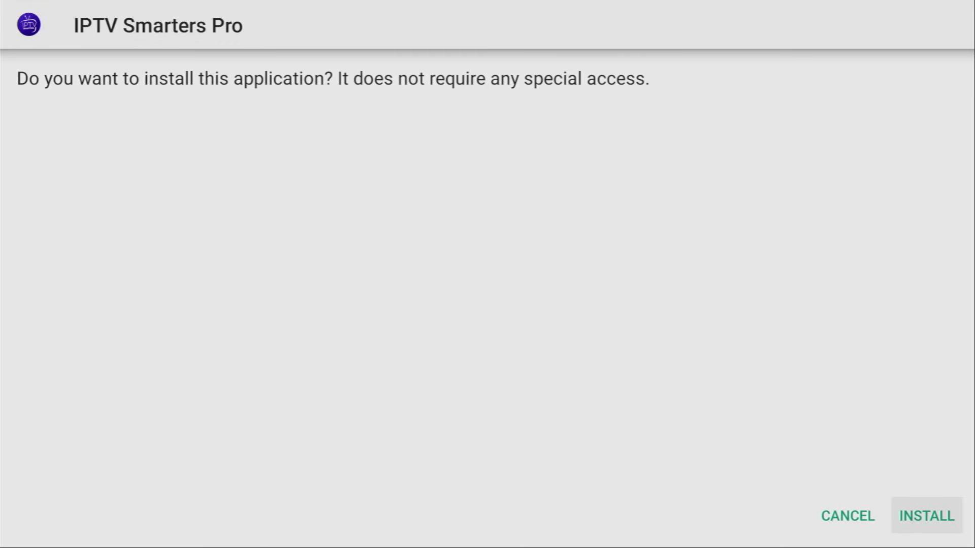
key(Return)
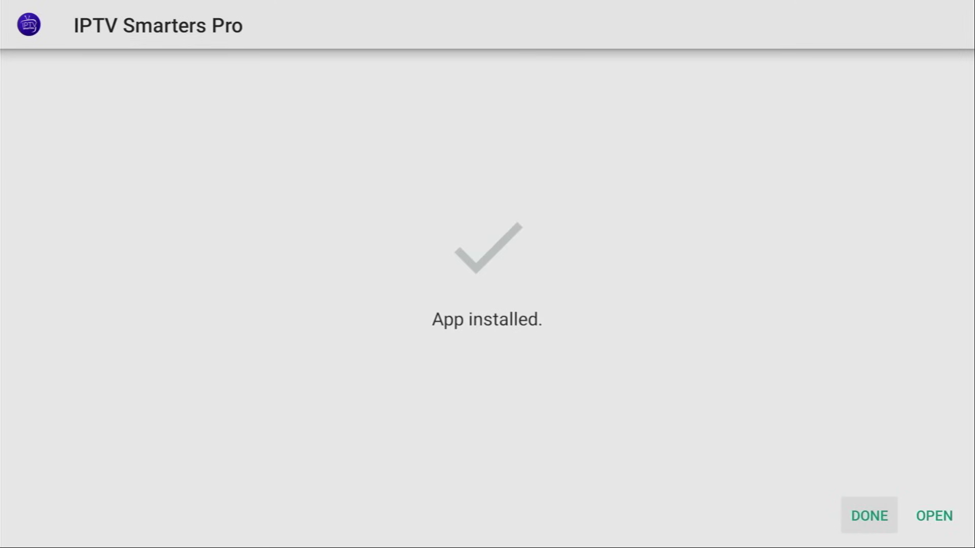
key(Right)
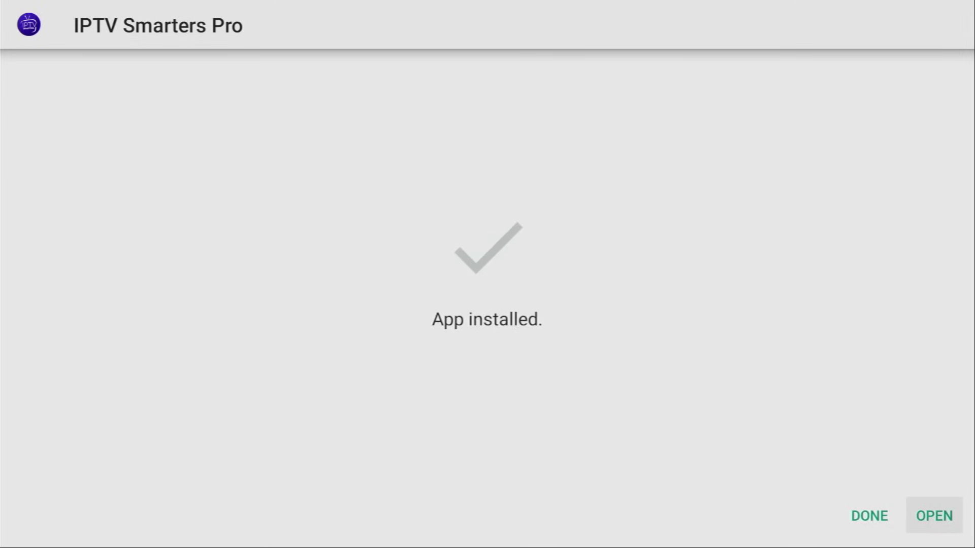
key(Left)
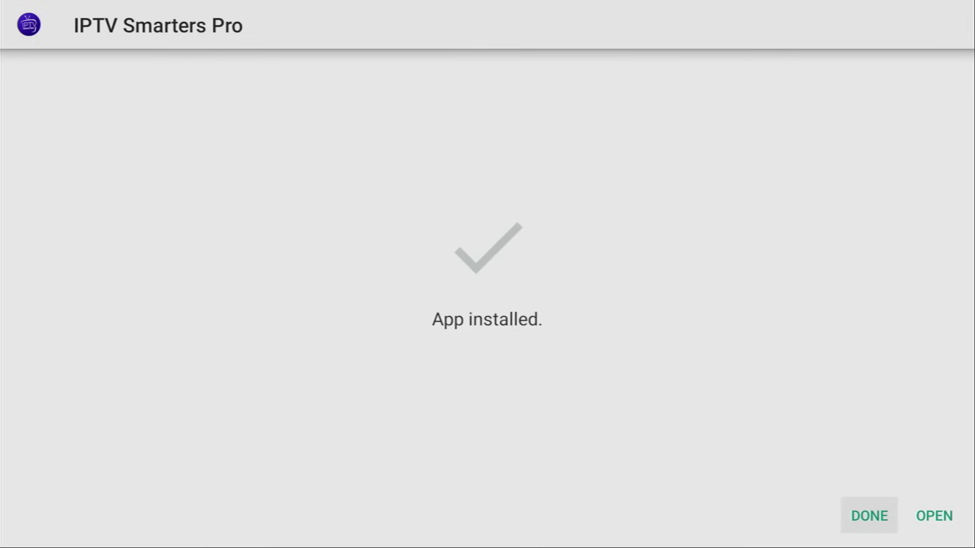
key(Return)
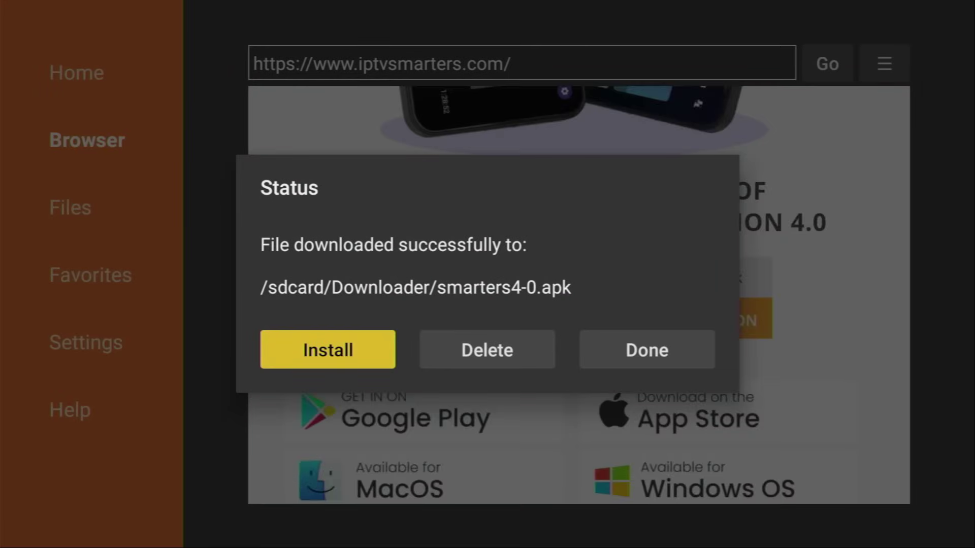
Step: Delete the downloaded installer file smarters4-0.apk and confirm the deletion
key(Right)
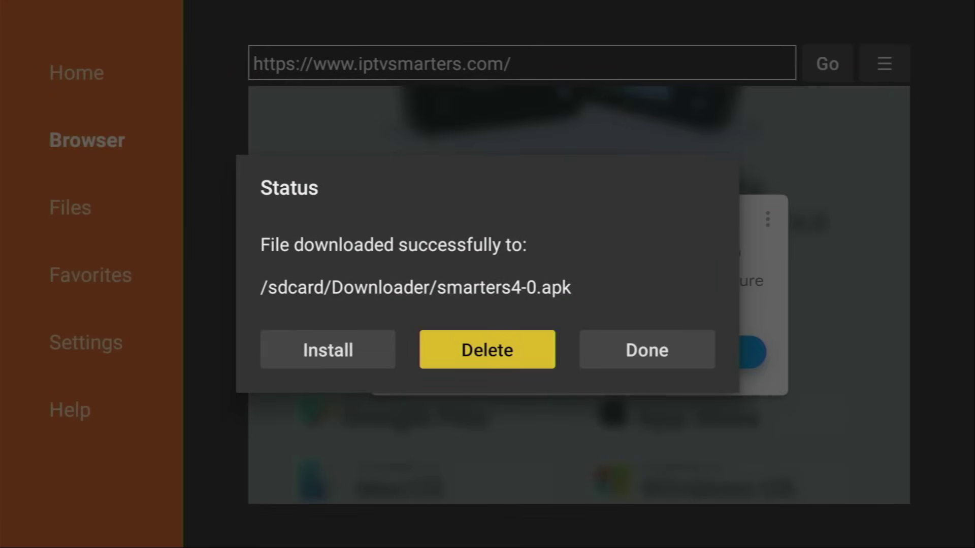
key(Return)
key(Left)
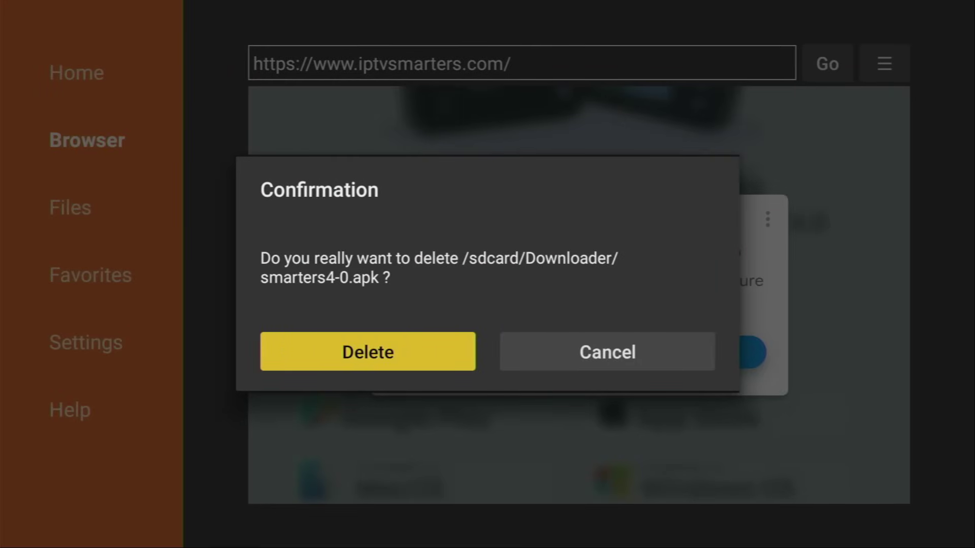
key(Return)
Step: Return to the Fire TV home screen and open the full Your Apps & Channels list
key(Home)
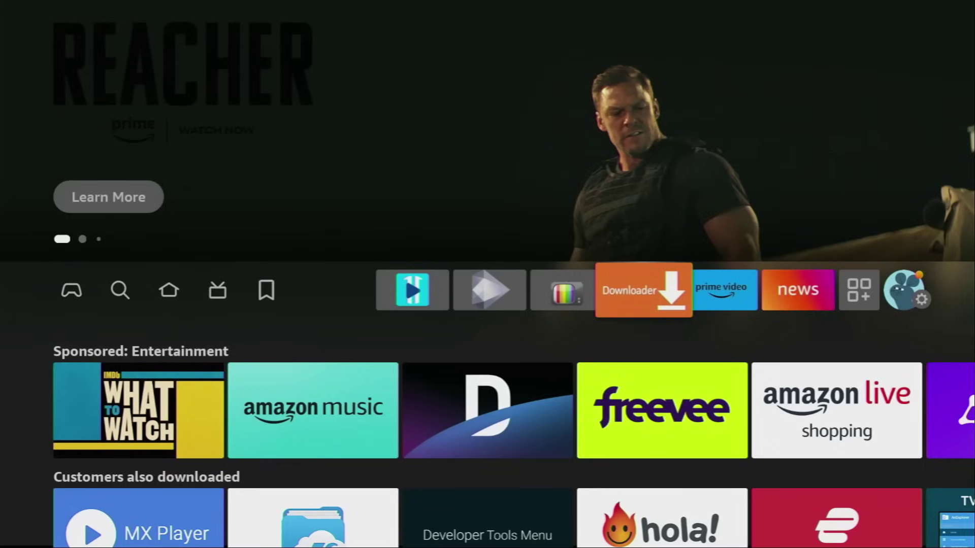
key(Home)
key(Right)
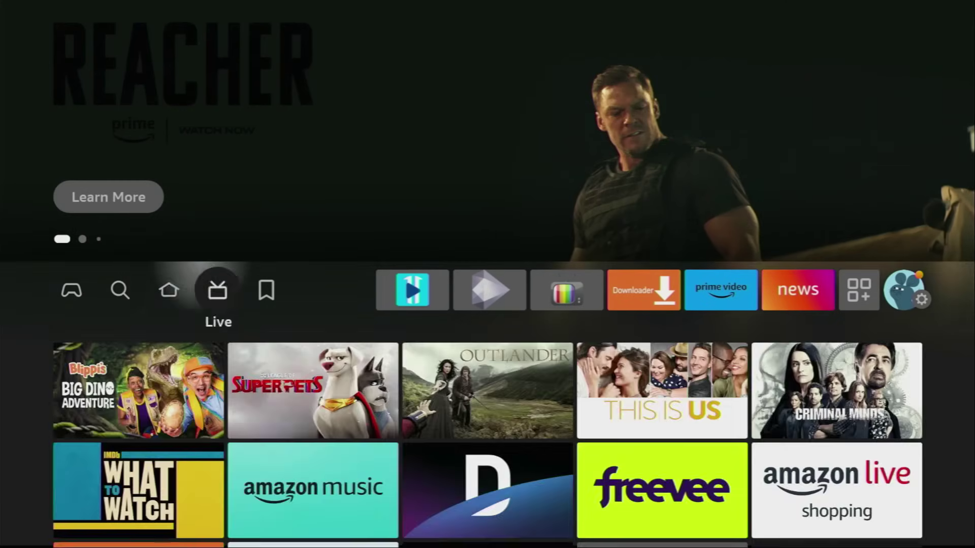
key(Right)
key(Right)
key(Right)
key(Right)
key(Right)
key(Right)
key(Right)
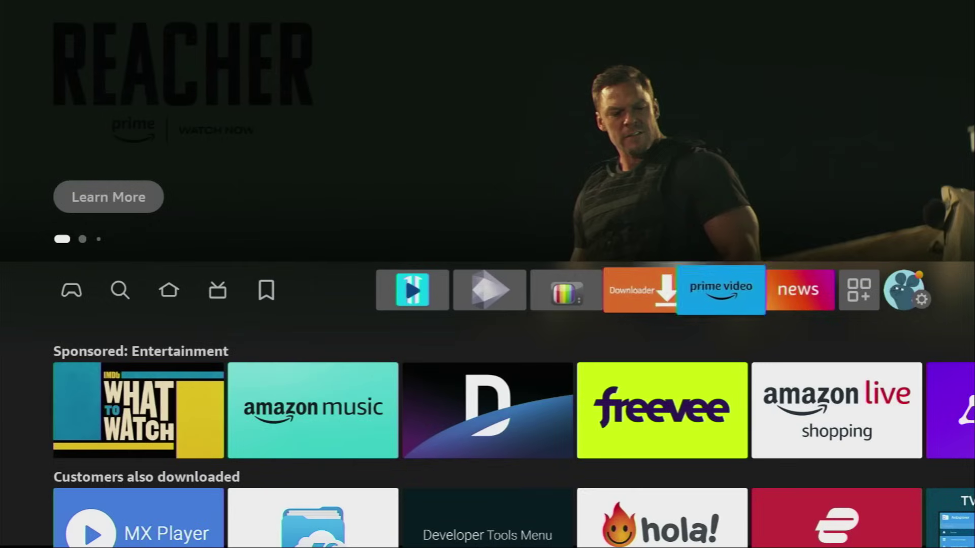
key(Right)
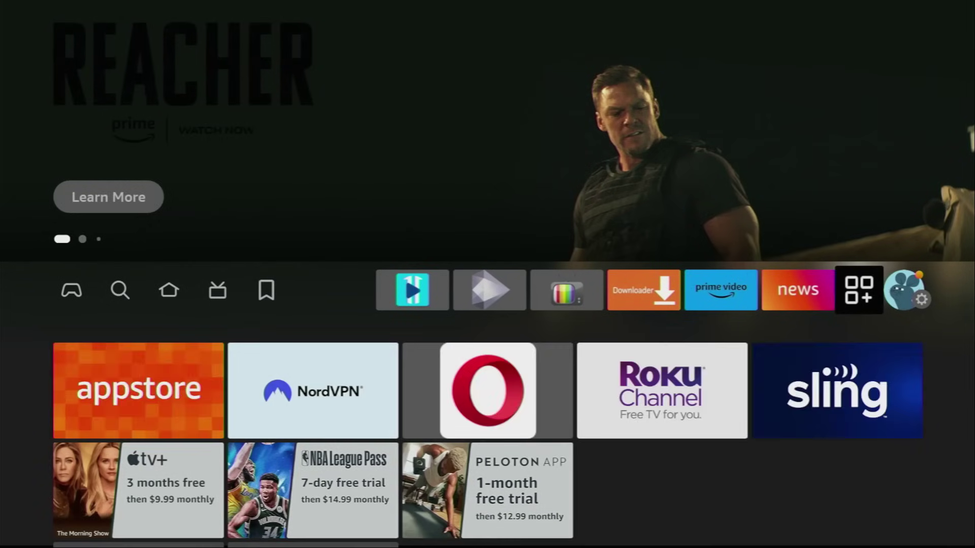
key(Return)
Step: Move the IPTV Smarters app to the front of Your Apps & Channels
key(Right)
key(Right)
key(Right)
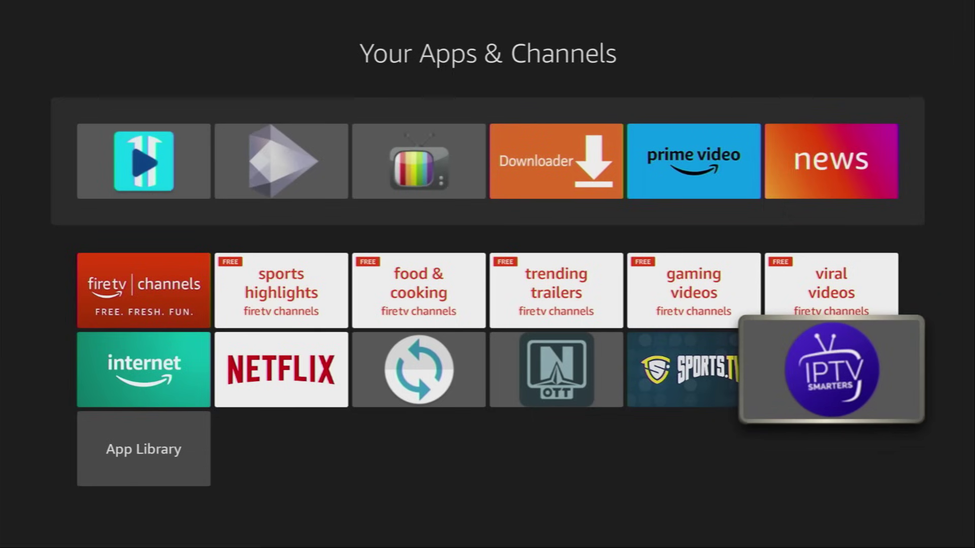
key(Menu)
key(Down)
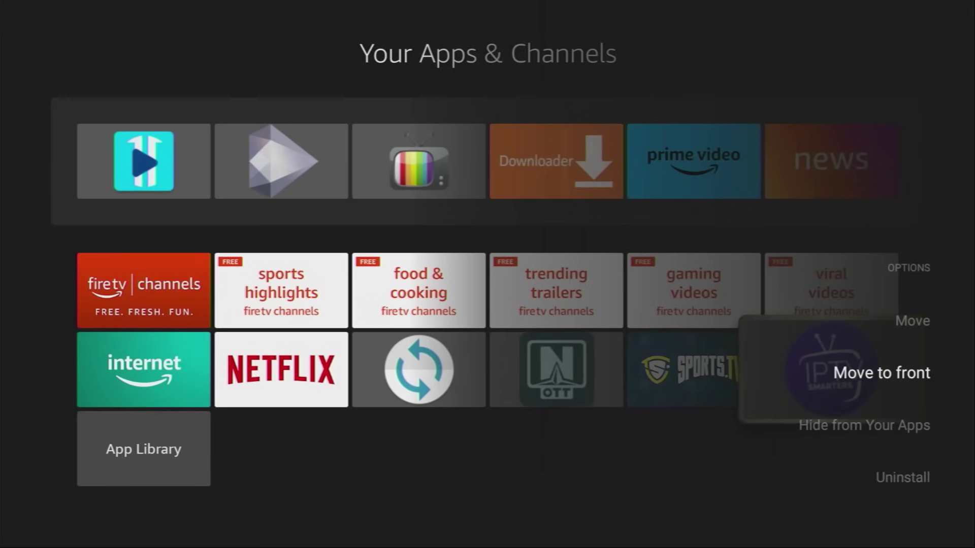
key(Return)
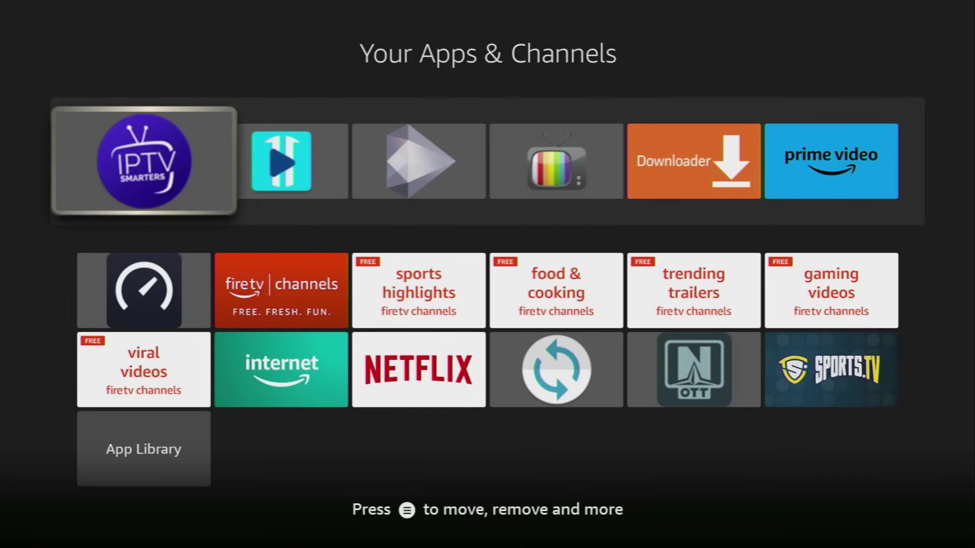
Step: Look through the rearranged Your Apps & Channels grid, from the front row down to App Library
key(Down)
key(Down)
key(Down)
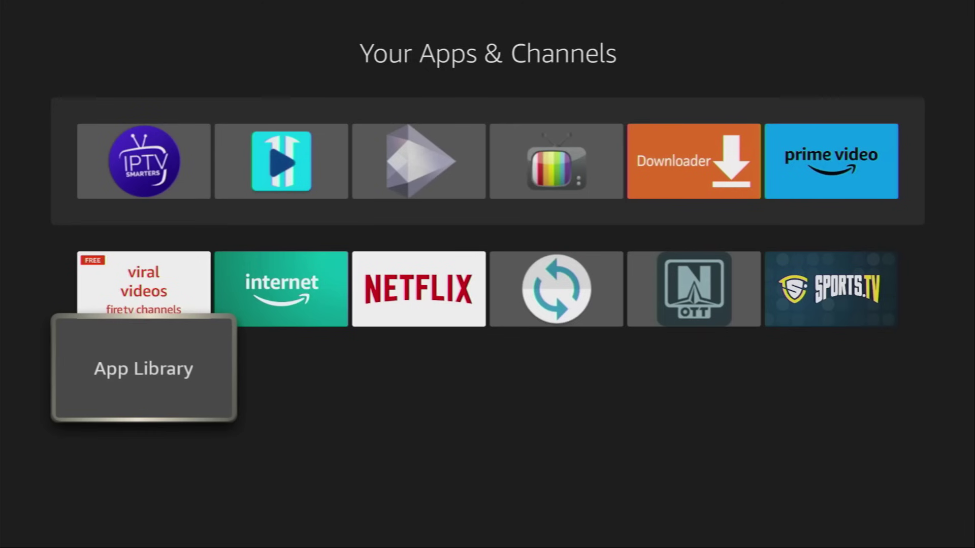
key(Up)
key(Up)
key(Up)
key(Up)
key(Up)
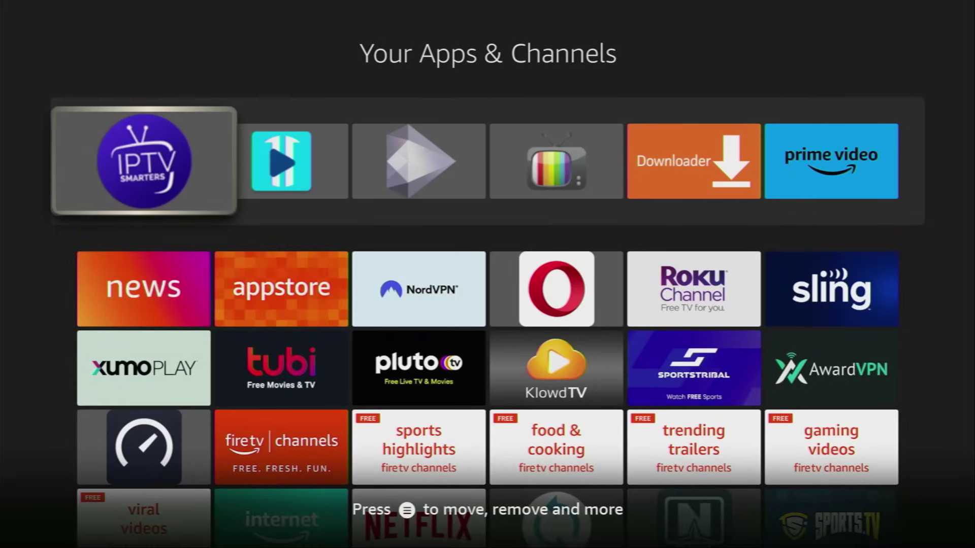
key(Right)
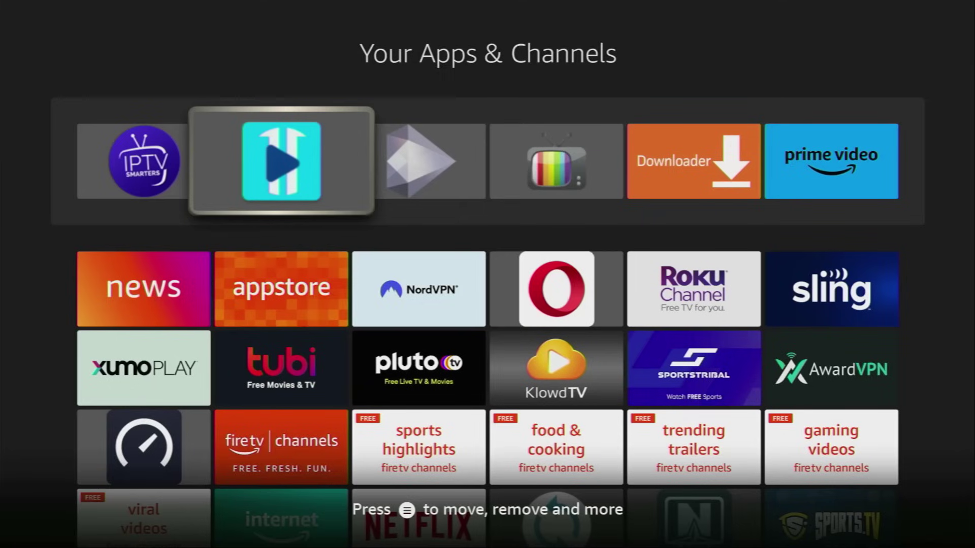
key(Left)
key(Down)
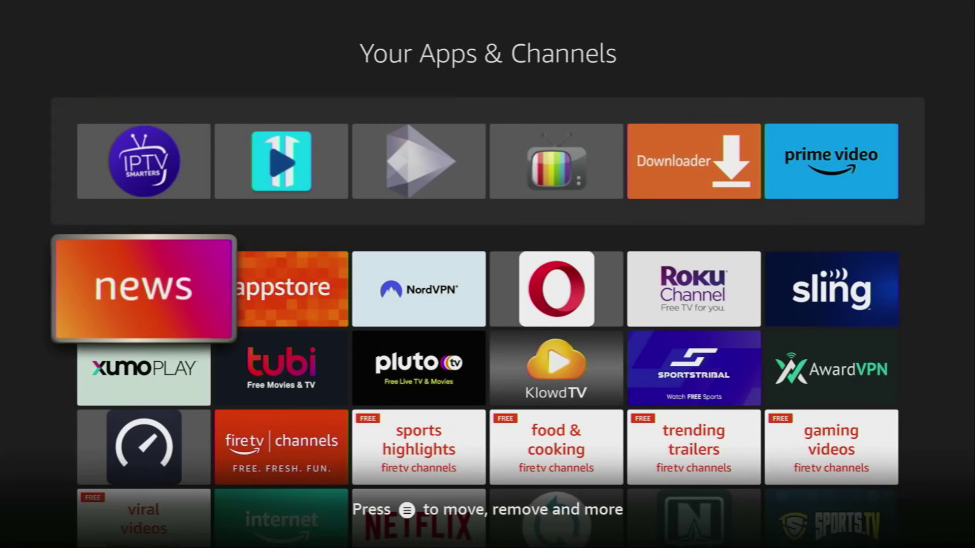
key(Right)
key(Right)
key(Left)
key(Left)
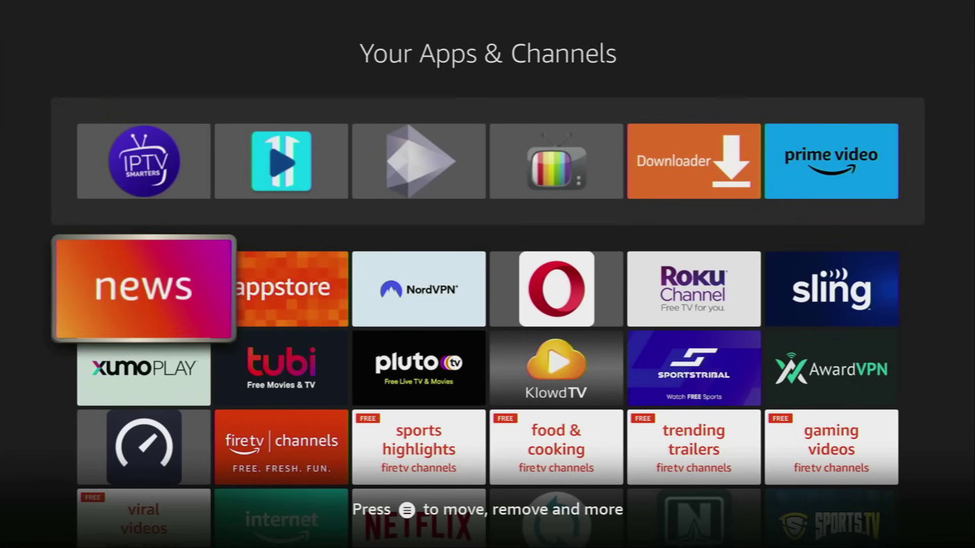
Step: Launch IPTV Smarters and complete its first-run setup with TV as the device type and the license agreement accepted
key(Up)
key(Return)
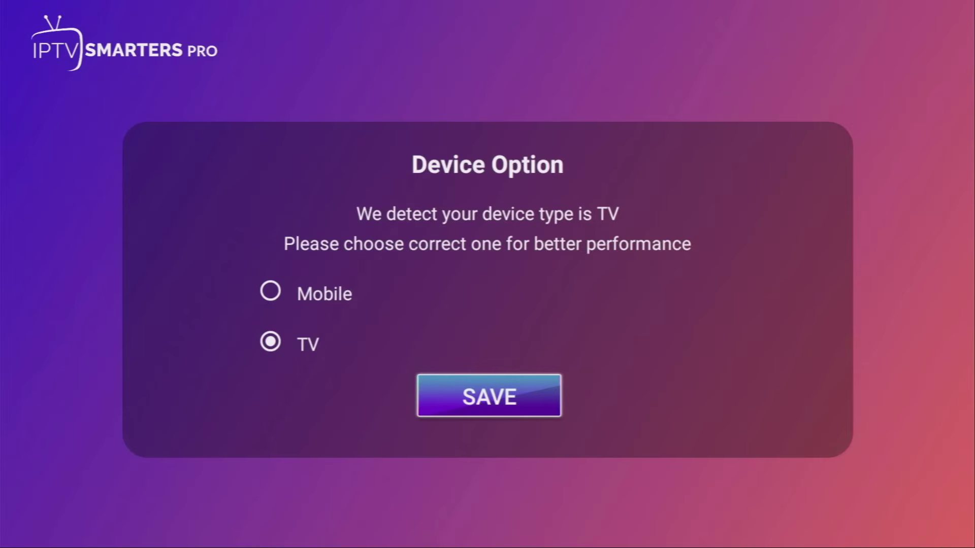
key(Return)
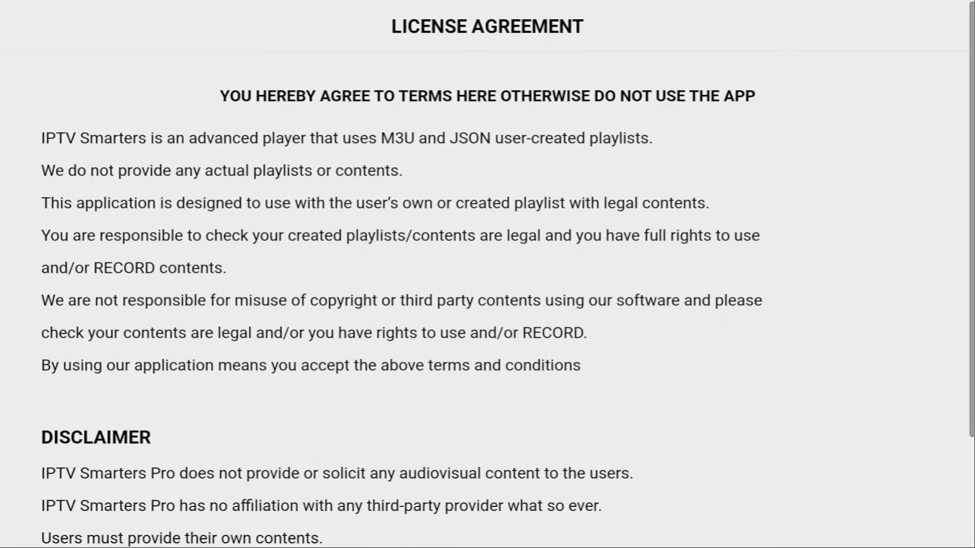
key(Down)
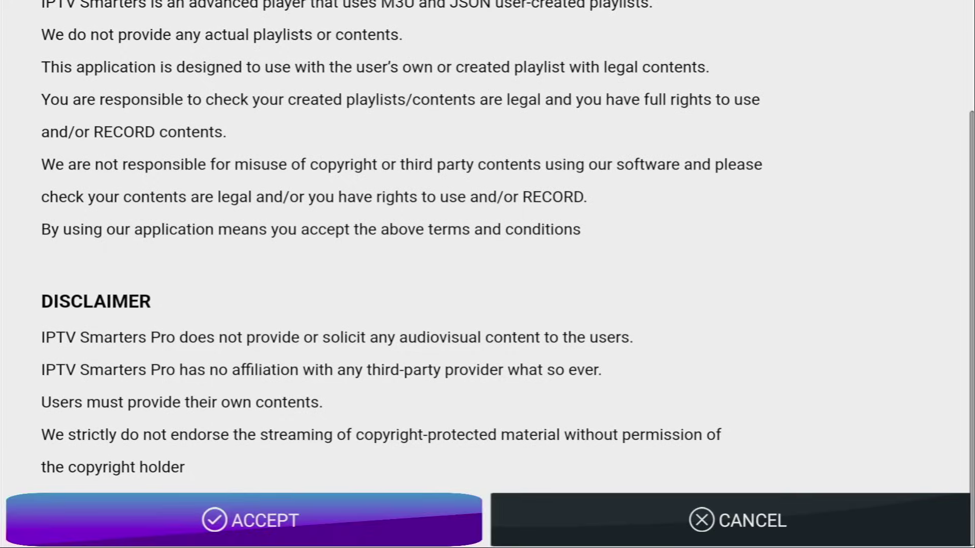
key(Return)
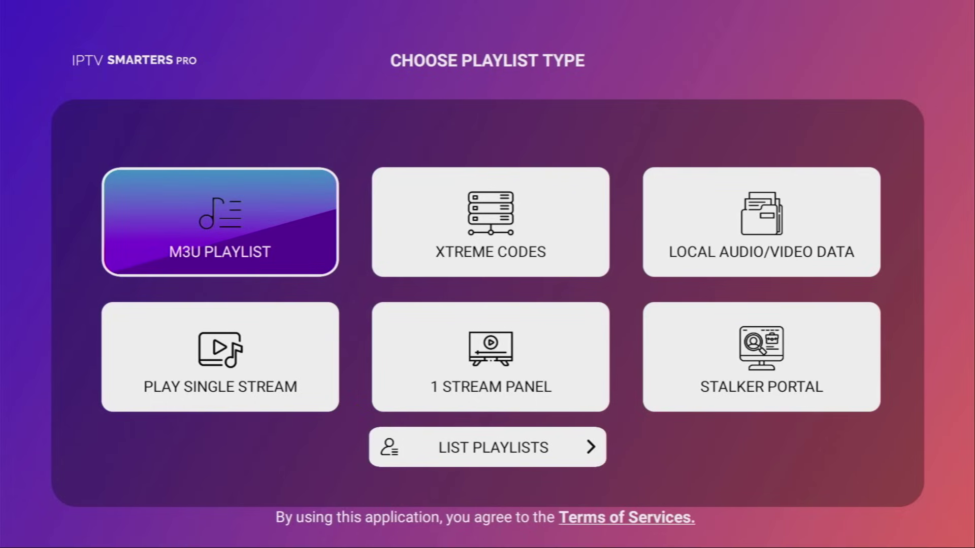
Step: Examine the M3U playlist form with the playlist type set to M3U URL, and return to the playlist type choices
key(Return)
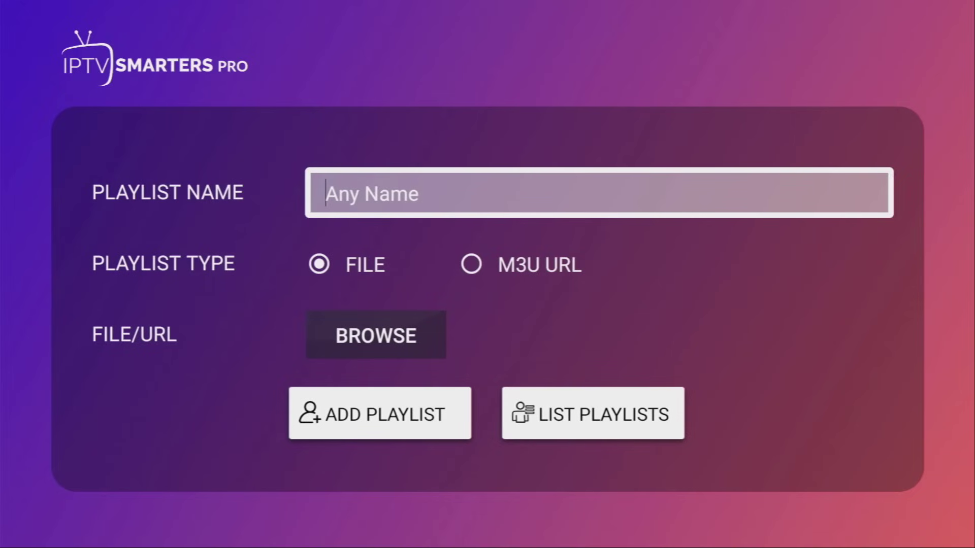
key(Down)
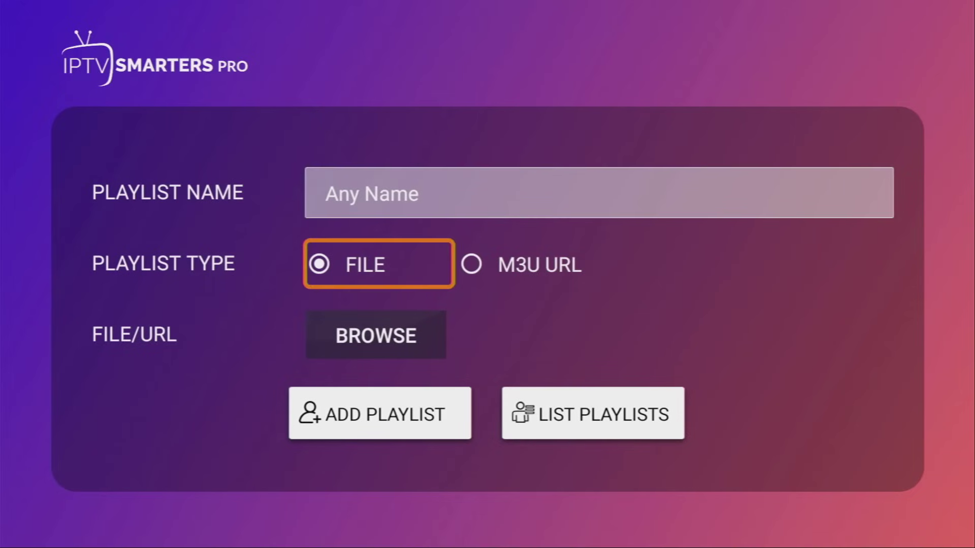
key(Right)
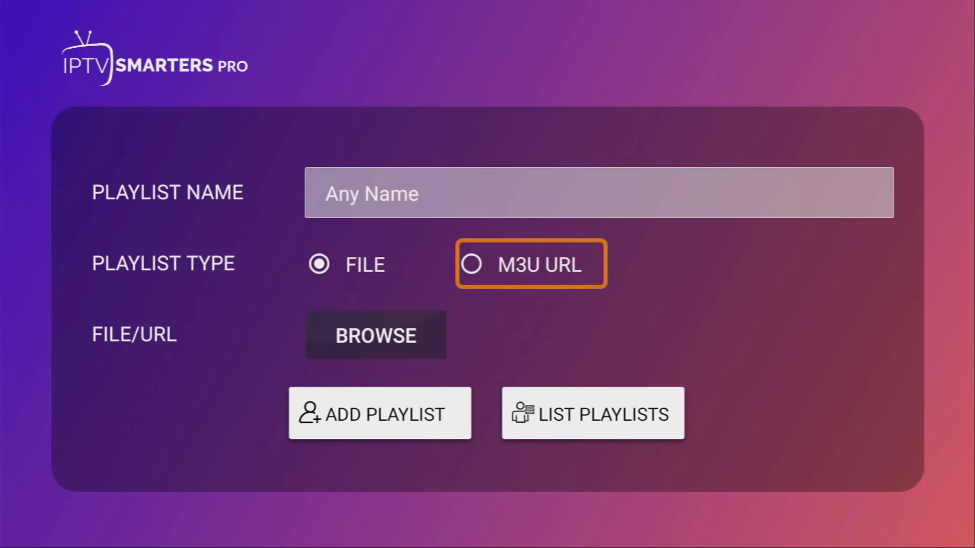
key(Return)
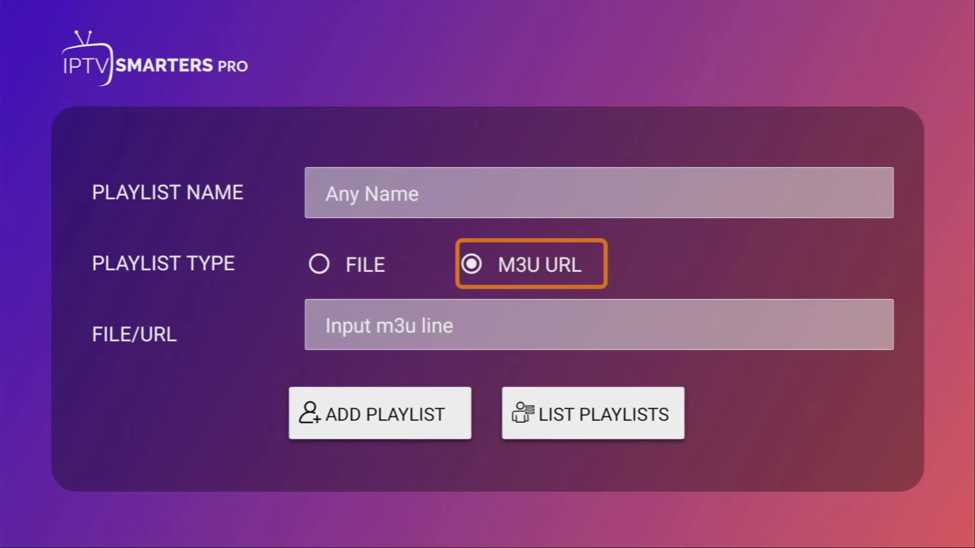
key(Down)
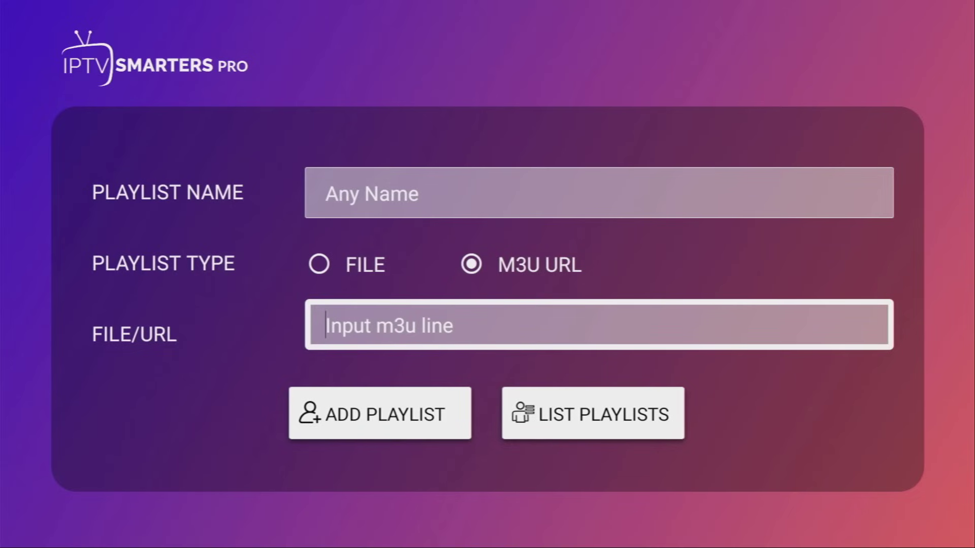
key(Down)
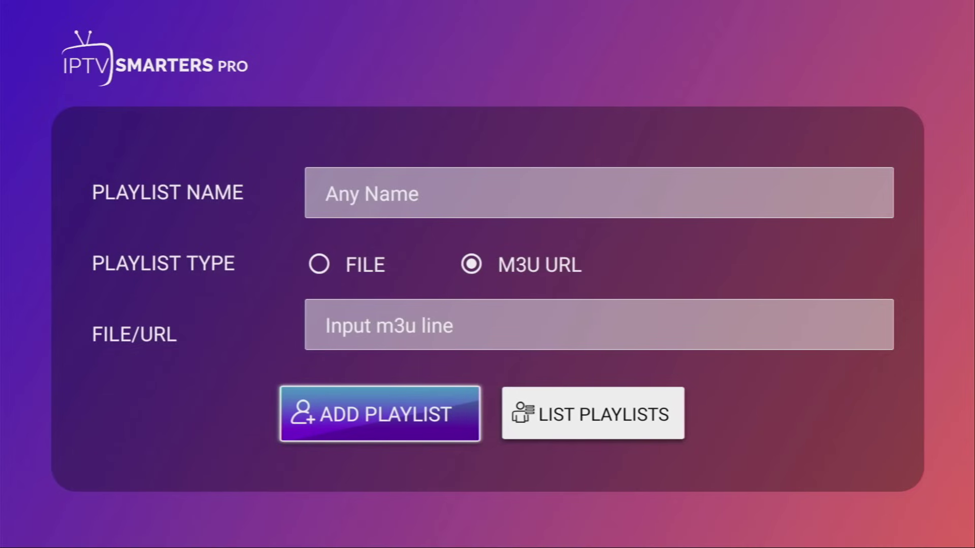
key(Right)
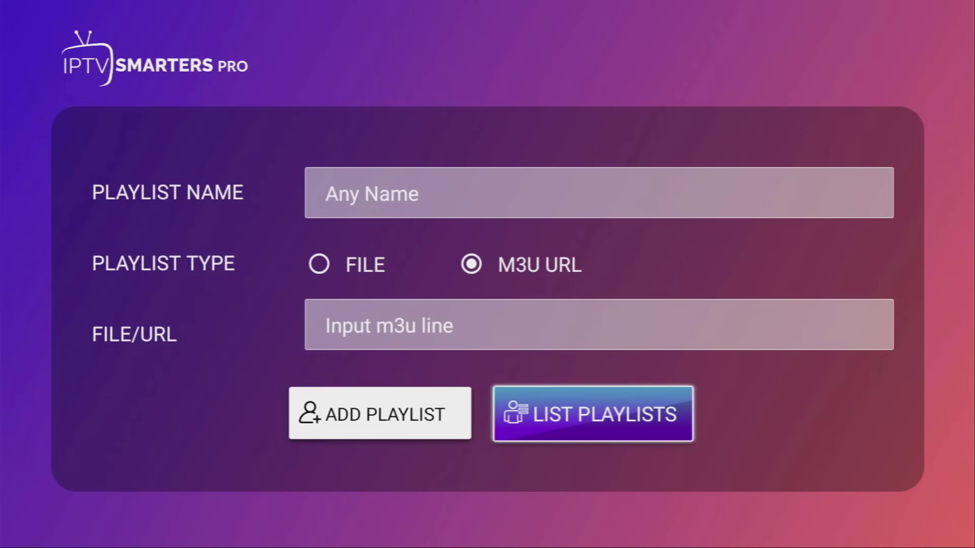
key(Escape)
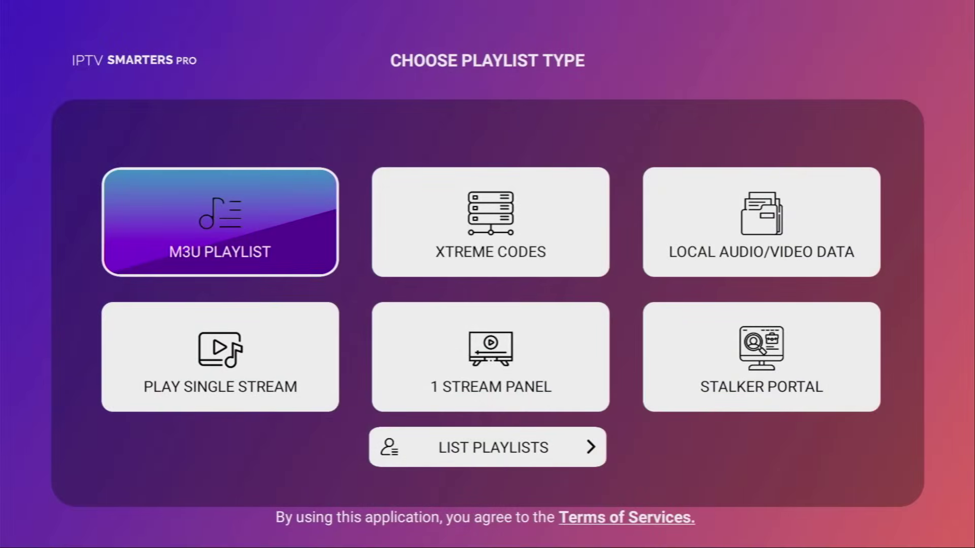
Step: Examine the Xtreme Codes login form from the name field down to Add Playlist, and return to the playlist type choices
key(Right)
key(Return)
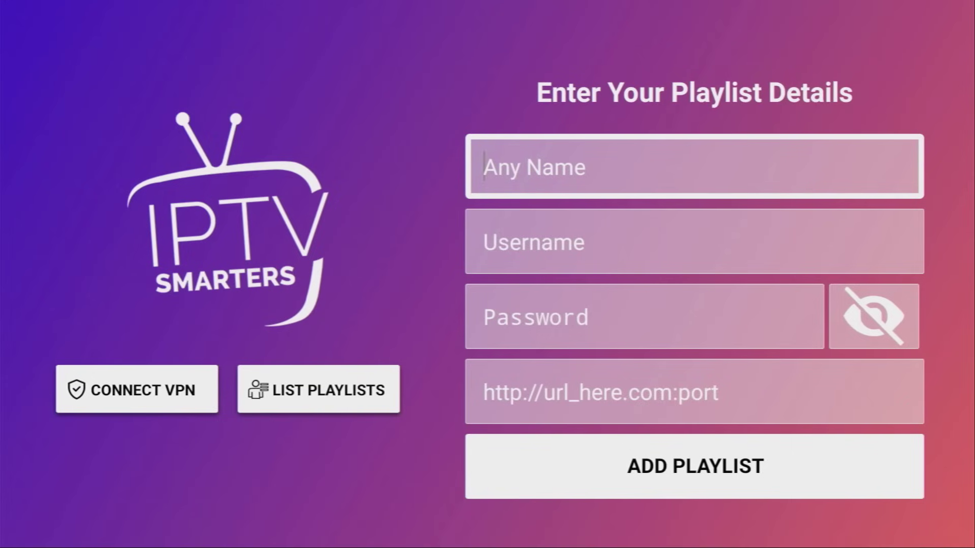
key(Down)
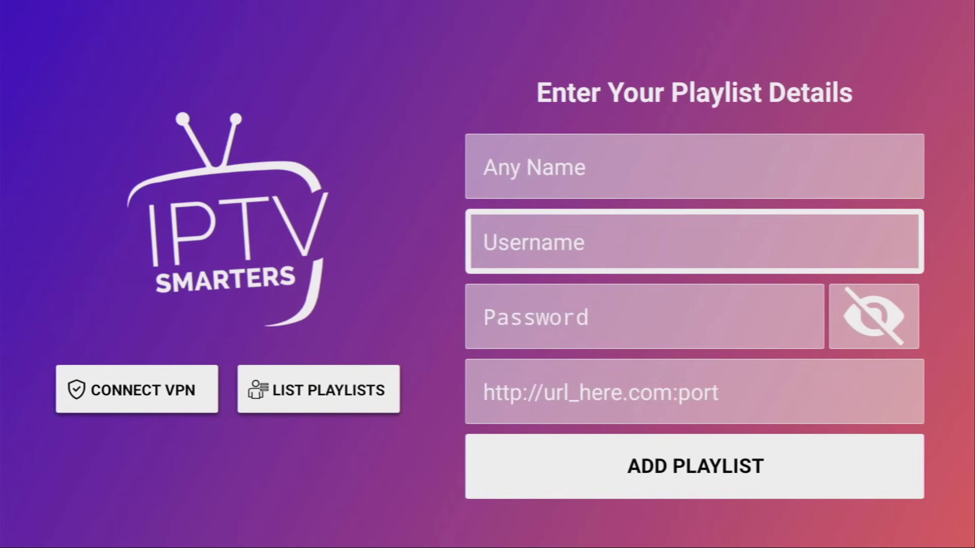
key(Down)
key(Up)
key(Down)
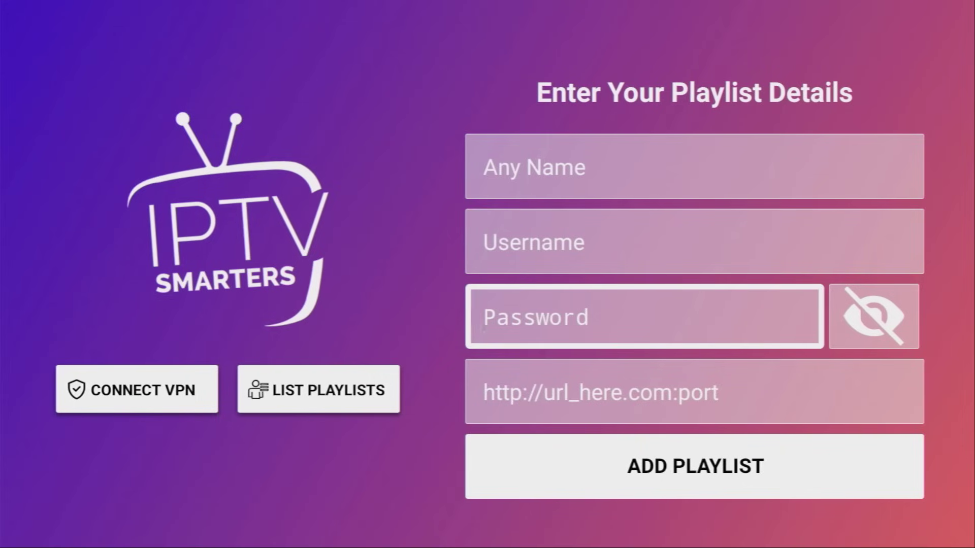
key(Down)
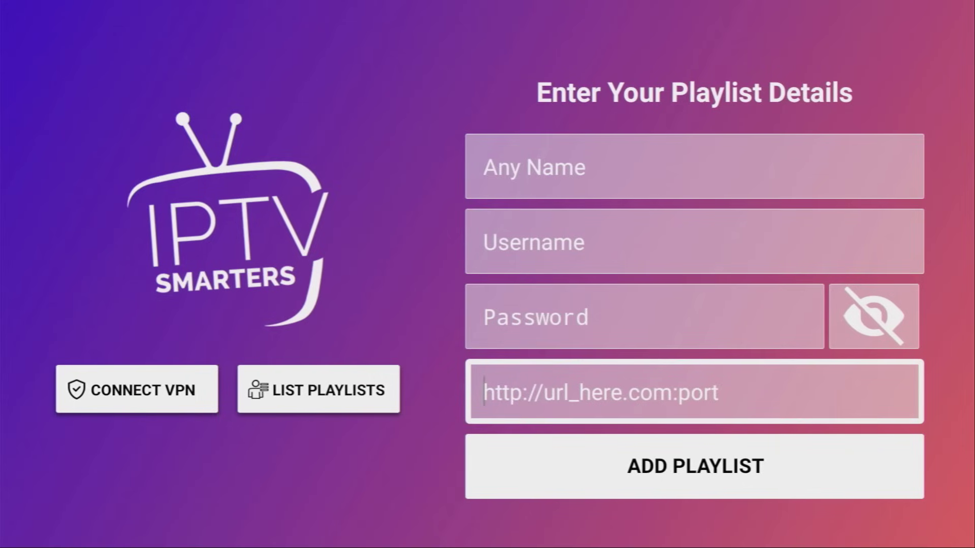
key(Down)
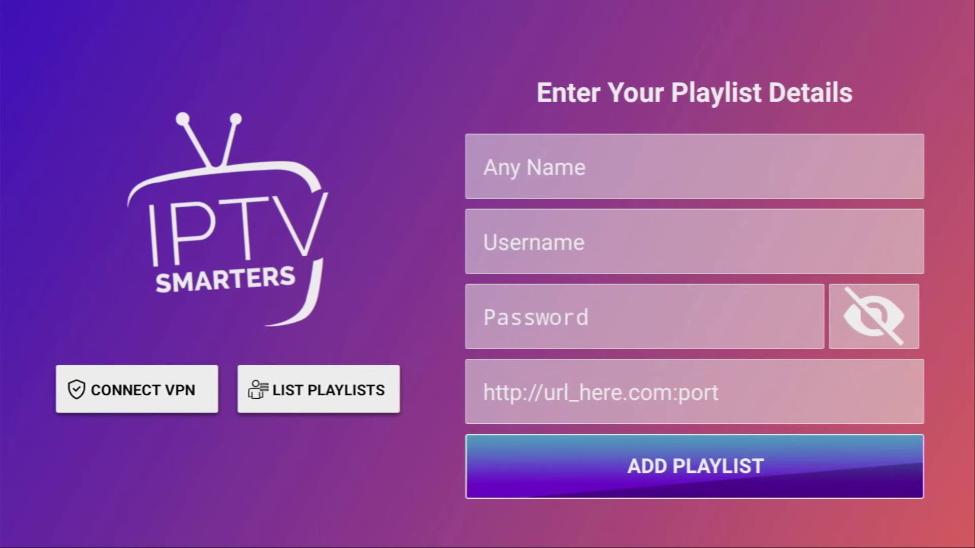
key(Escape)
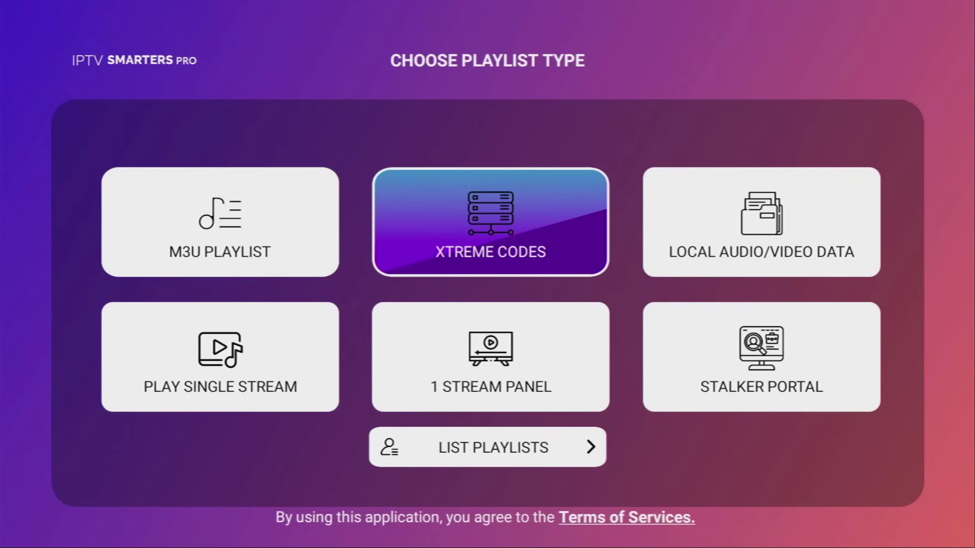
Step: Open the list of saved playlists from the playlist type choices
key(Down)
key(Down)
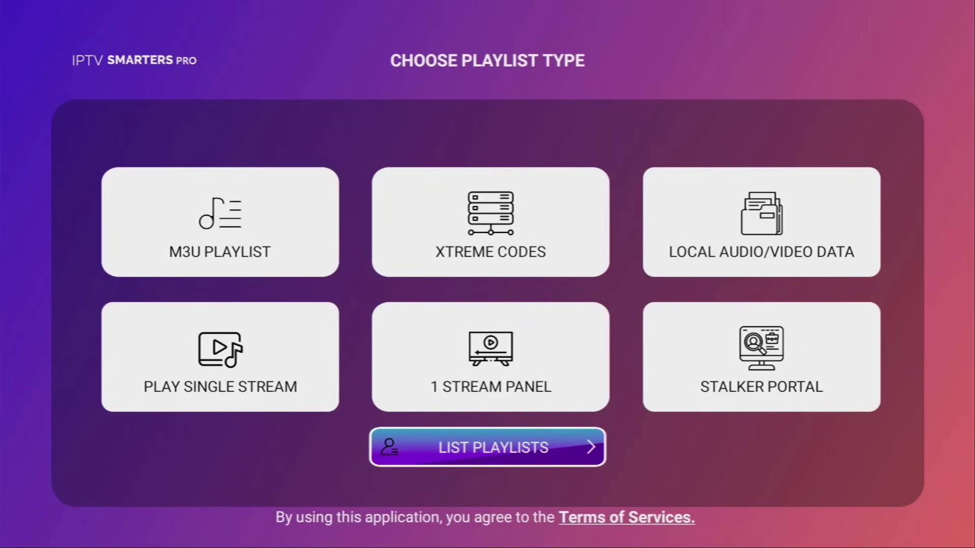
key(Return)
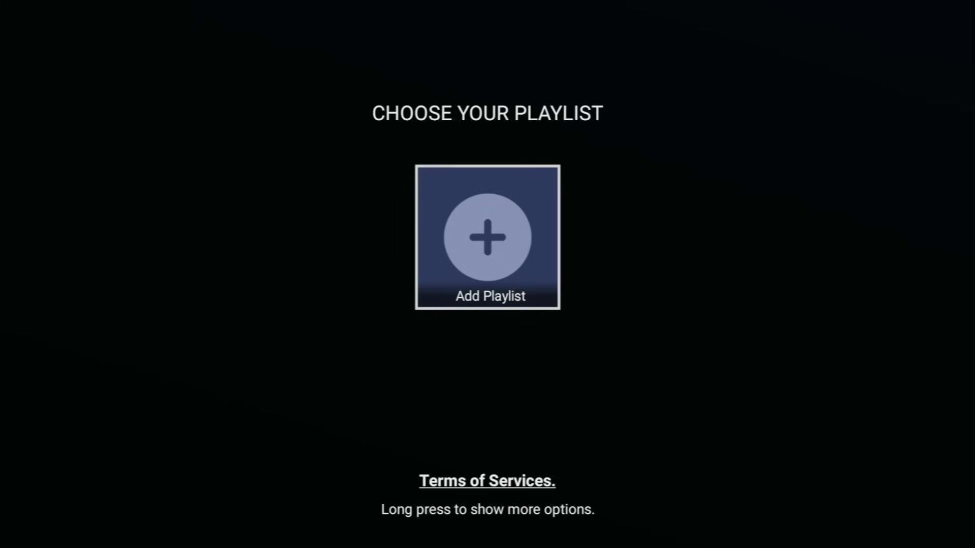